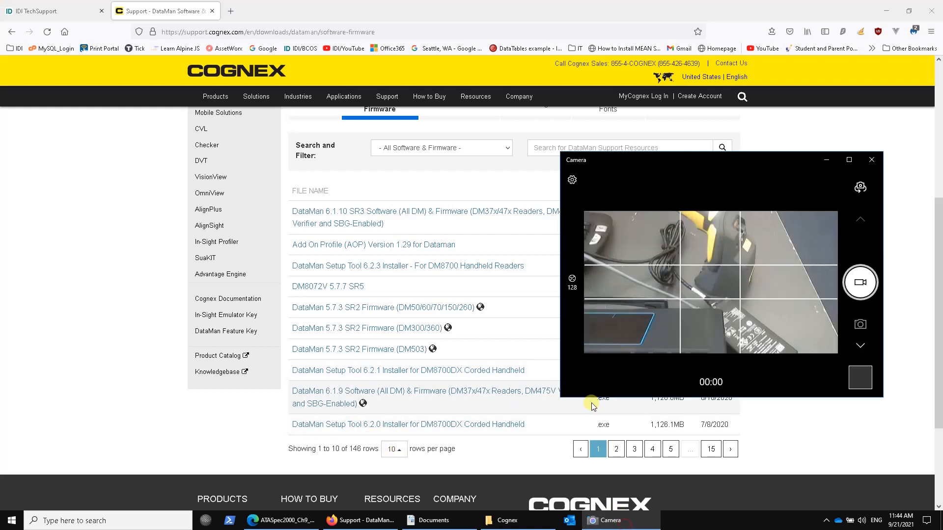
# Reposition the Camera live preview up and to the left over the support page.
pyautogui.moveTo(662, 166); pyautogui.dragTo(632, 151)
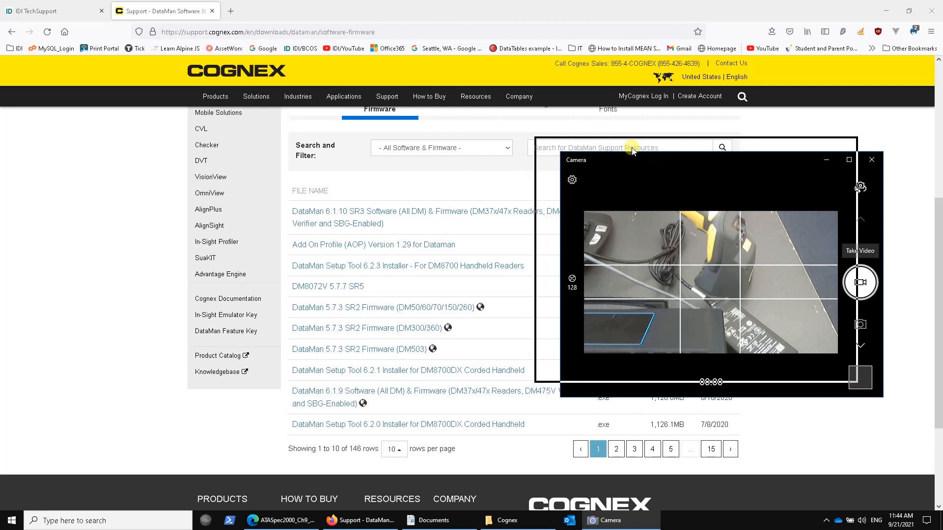
pyautogui.moveTo(631, 151); pyautogui.dragTo(631, 150)
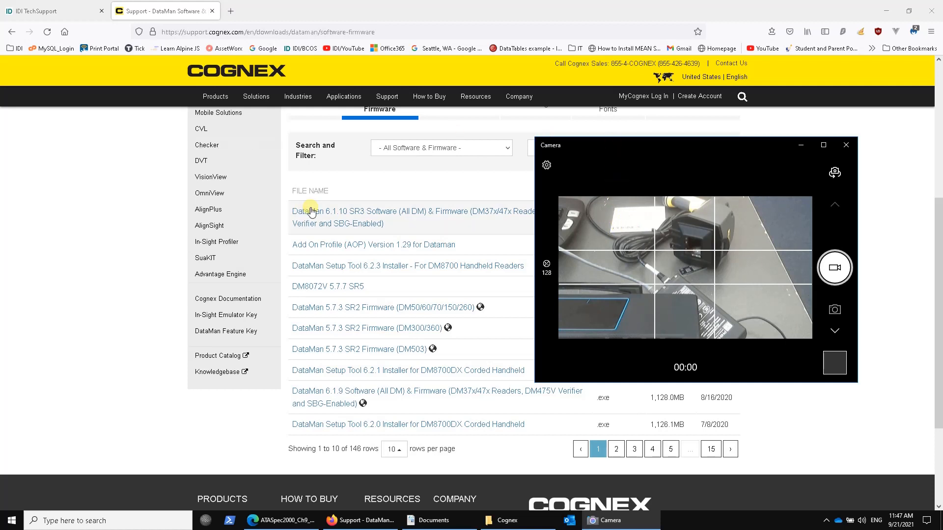
# Reload the Cognex DataMan support page and show the Software & Firmware file list.
pyautogui.click(181, 32)
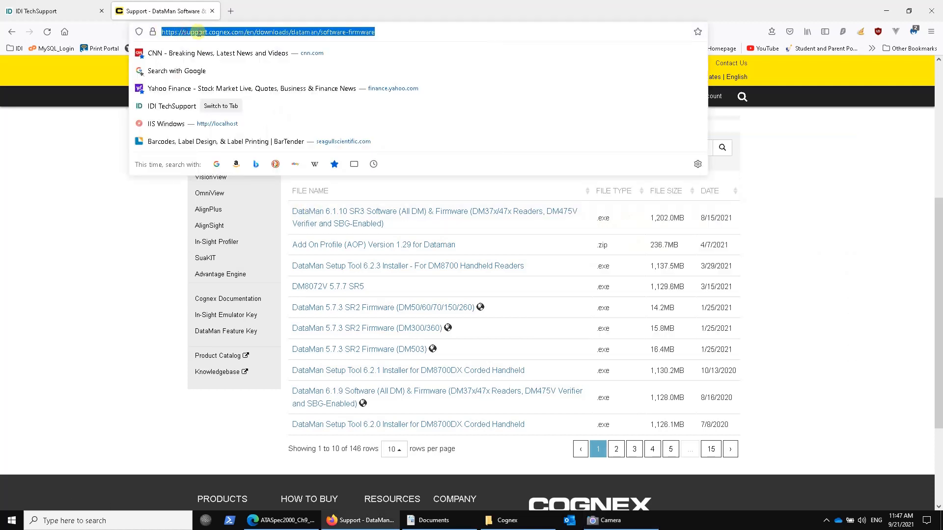
pyautogui.click(183, 32)
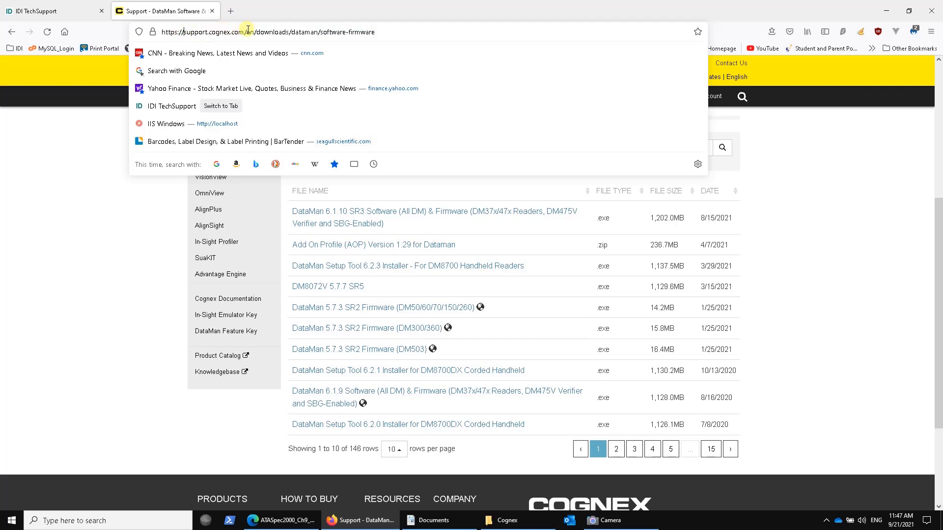
pyautogui.click(103, 301)
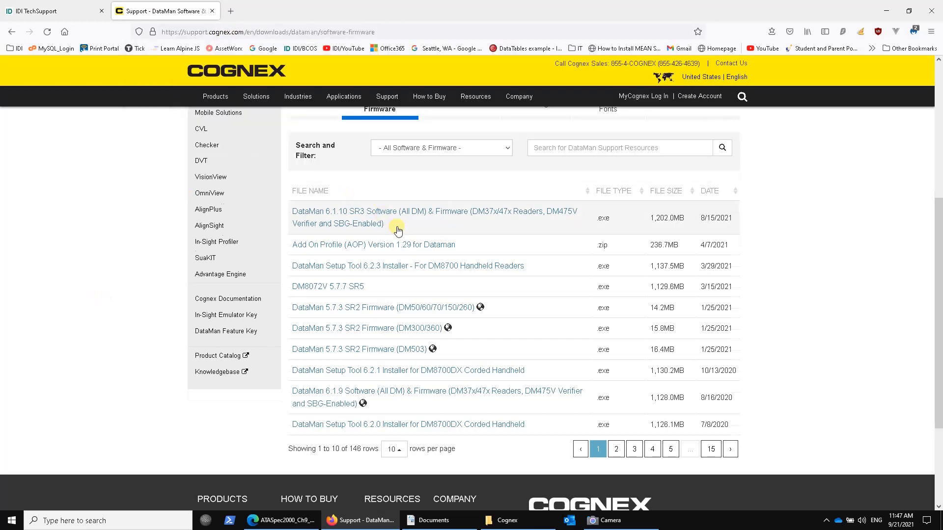
pyautogui.scroll(5, 339, 180)
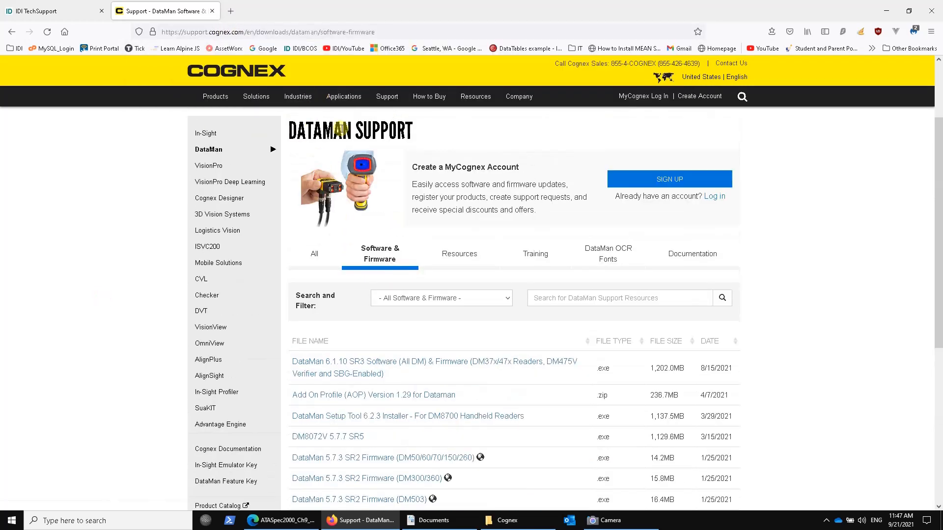
pyautogui.click(378, 256)
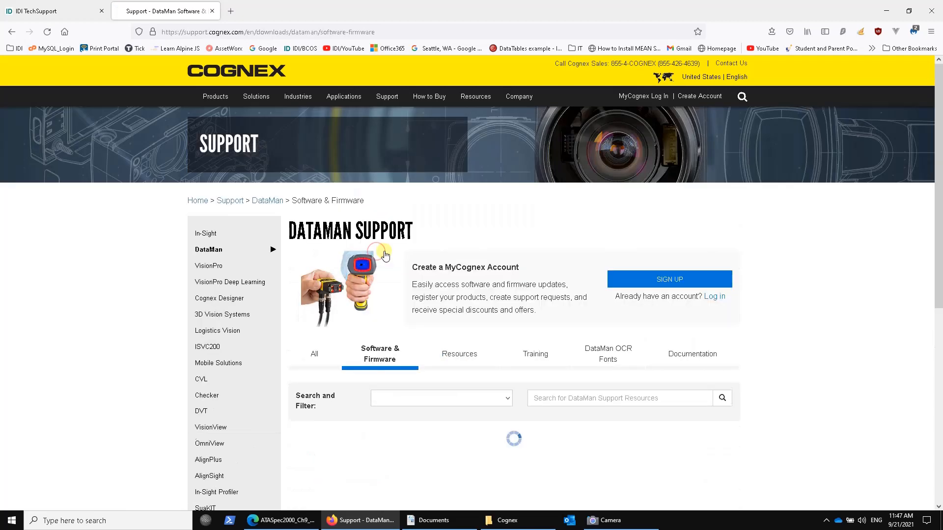
pyautogui.scroll(-5, 384, 254)
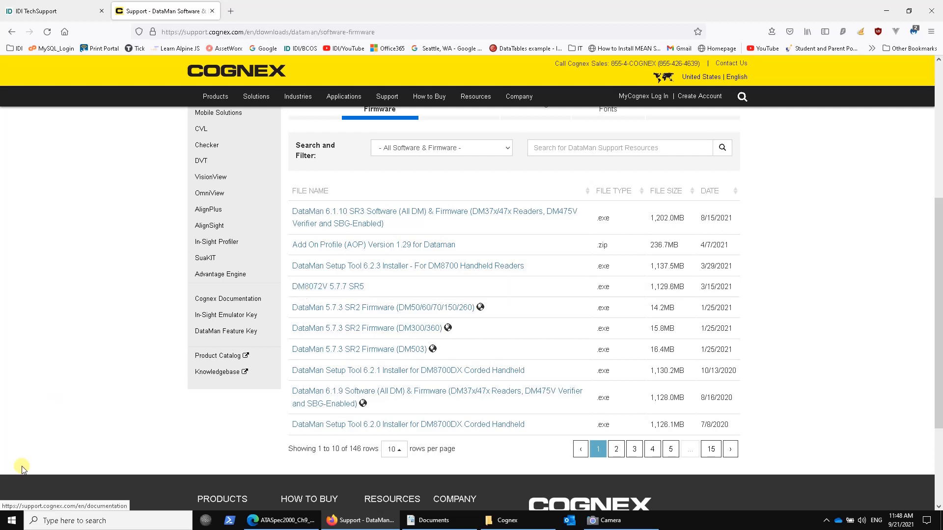
# Launch the v5.7.7_SR5 DataMan Setup Tool from the Cognex folder in Start.
pyautogui.click(12, 520)
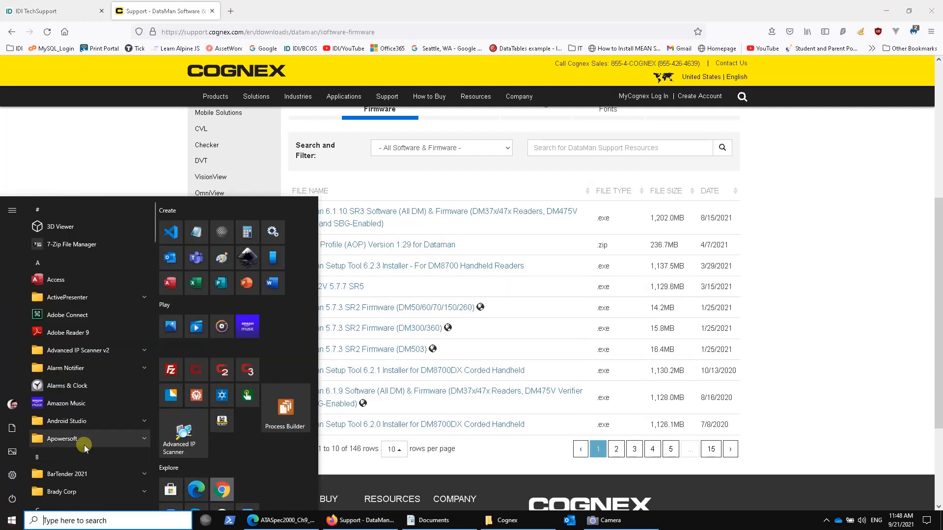
pyautogui.moveTo(153, 221)
pyautogui.moveTo(155, 226); pyautogui.dragTo(151, 258)
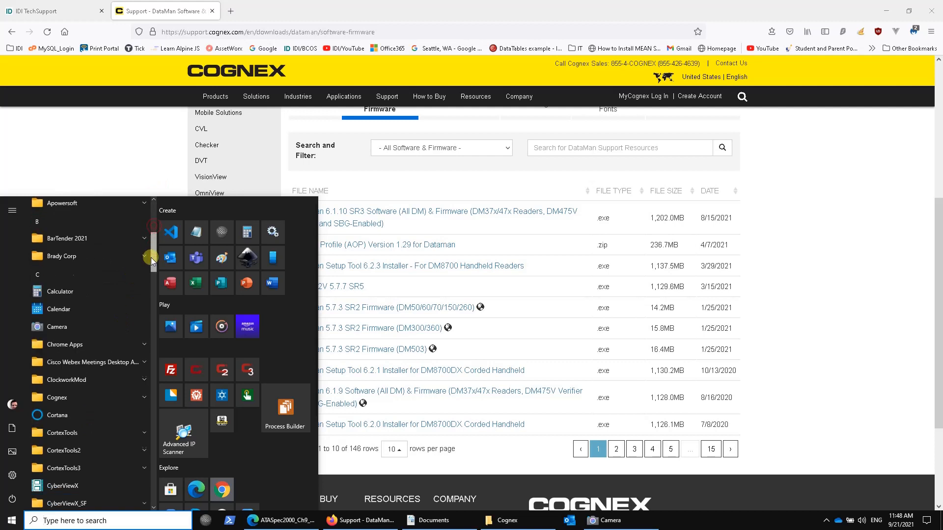
pyautogui.click(54, 366)
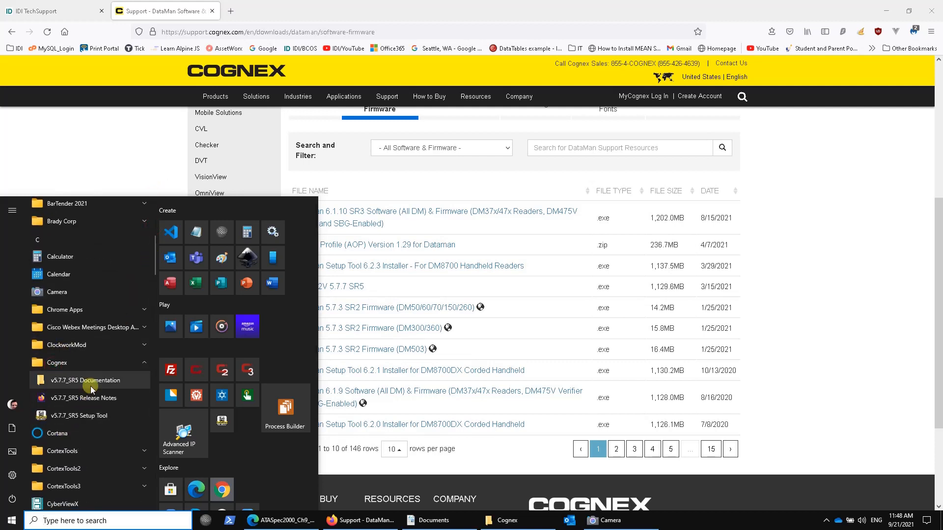
pyautogui.click(86, 417)
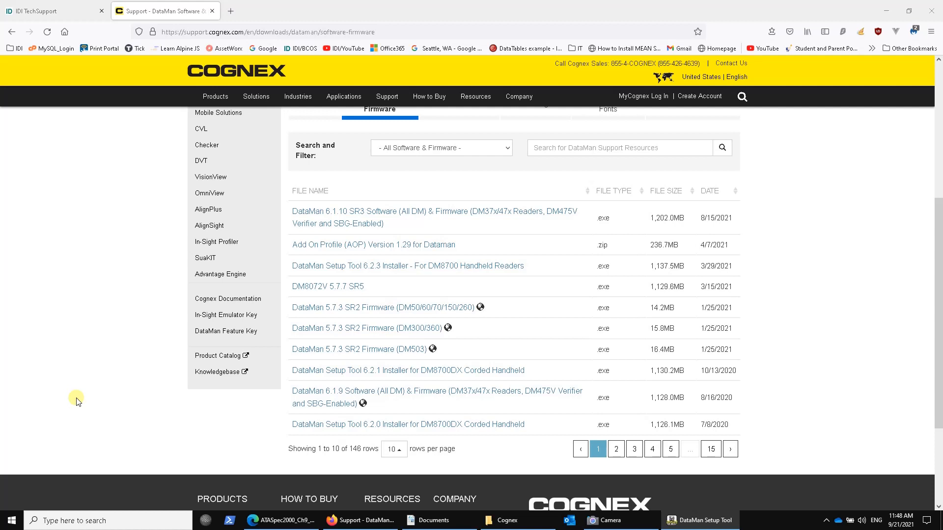
pyautogui.click(699, 520)
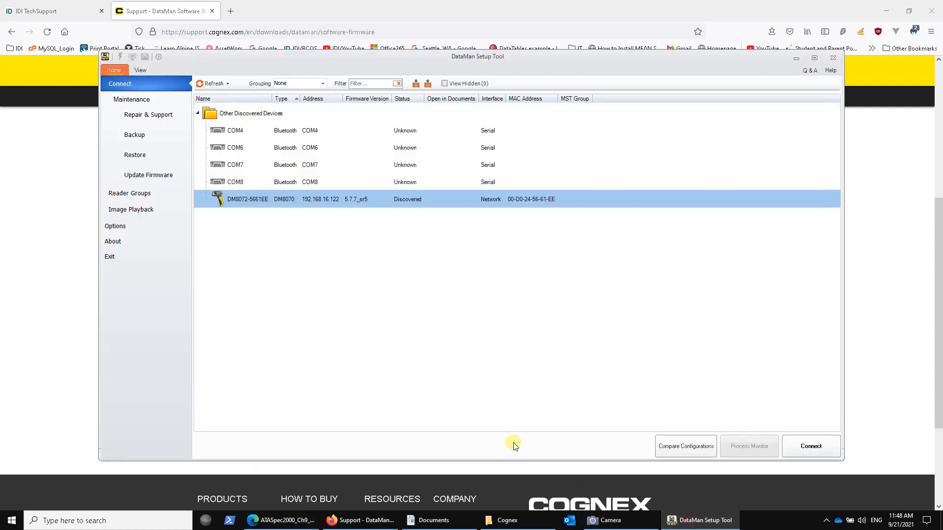
pyautogui.click(243, 201)
pyautogui.click(134, 87)
pyautogui.click(604, 521)
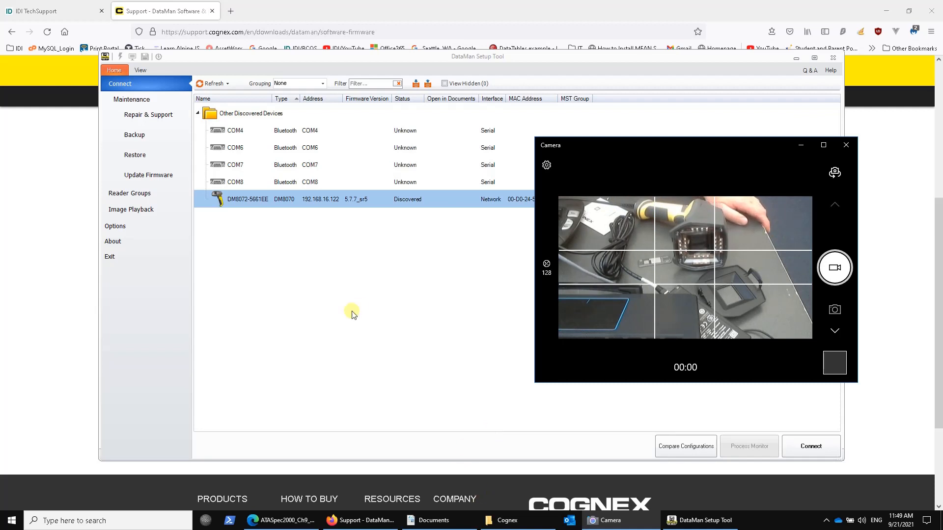
pyautogui.click(257, 274)
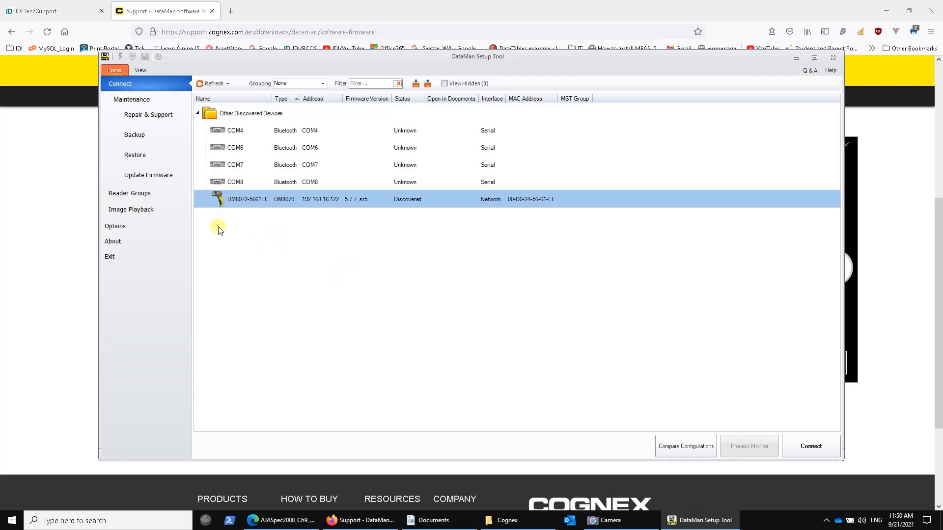
# Choose DM8072-5661EE as the firmware update target and browse for a firmware file.
pyautogui.click(158, 176)
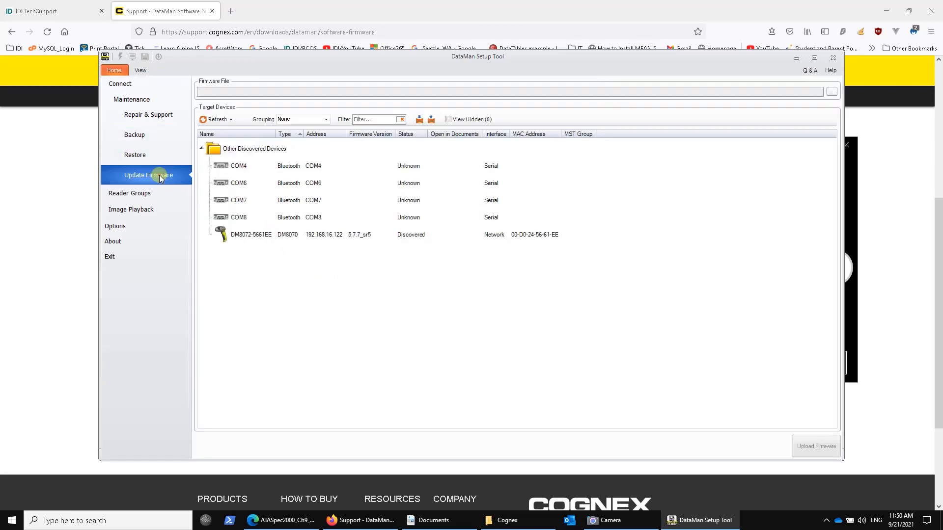
pyautogui.click(254, 236)
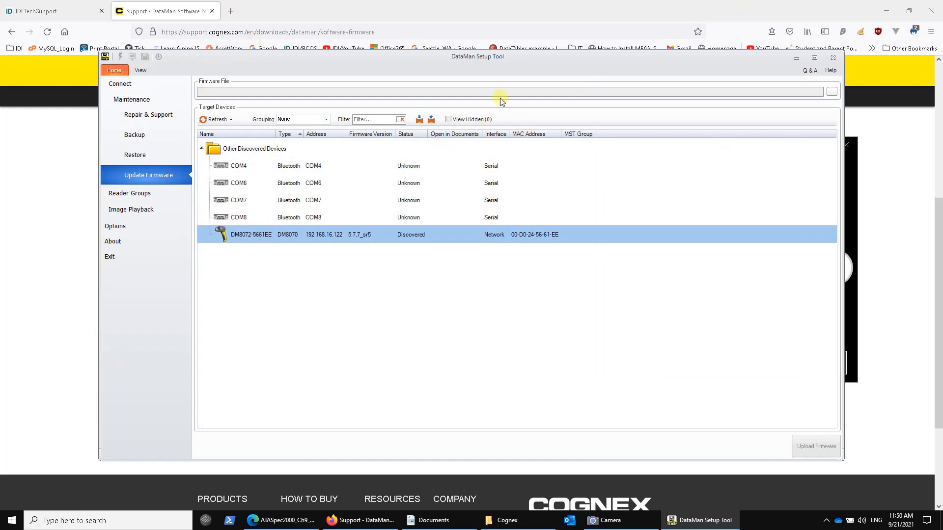
pyautogui.click(832, 91)
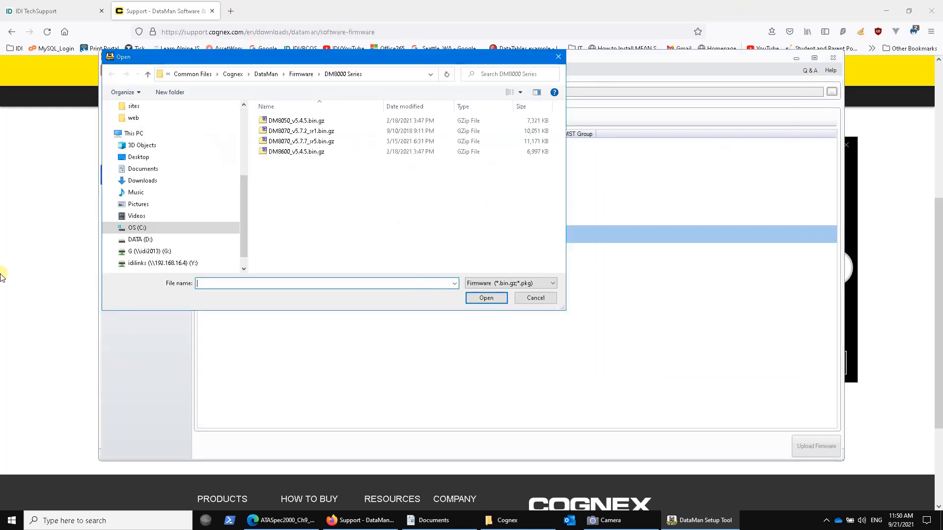
# Pick DM8070_v5.7.7_sr5.bin.gz in the file picker, then cancel without opening it.
pyautogui.click(429, 74)
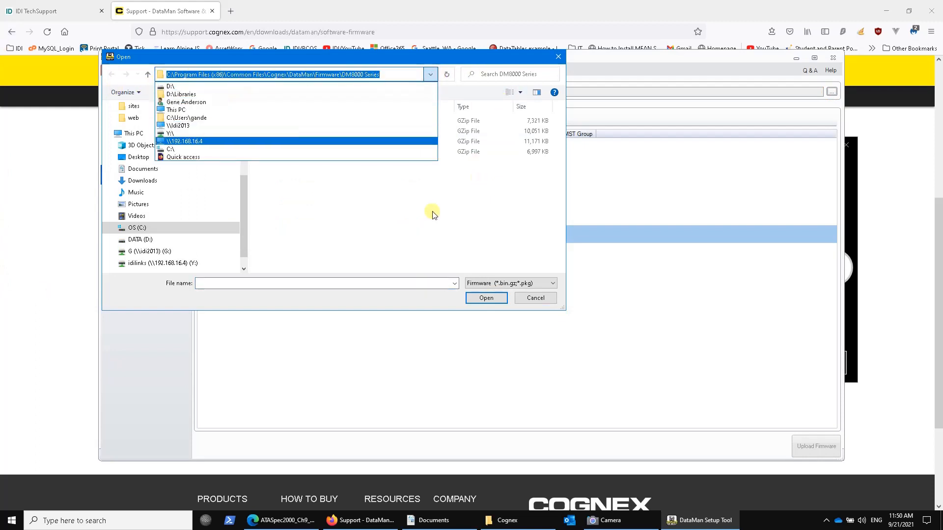
pyautogui.press('Escape')
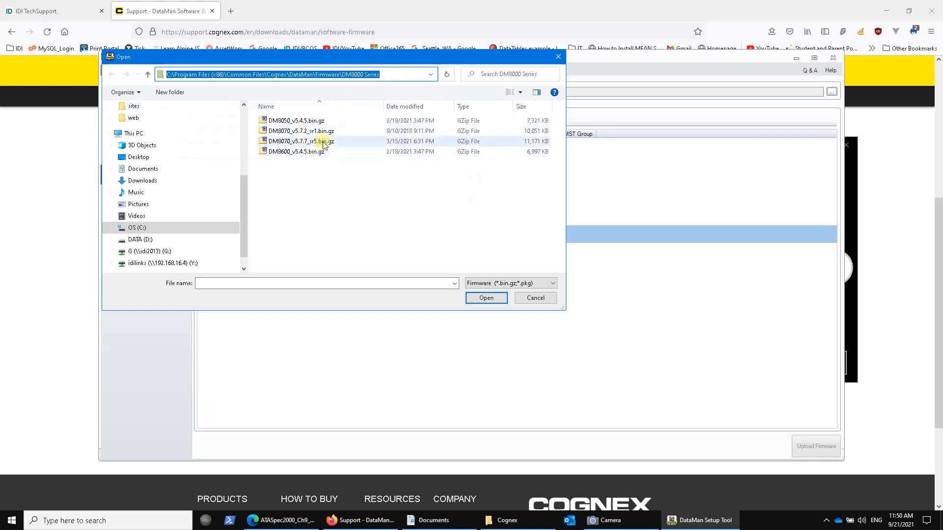
pyautogui.click(300, 140)
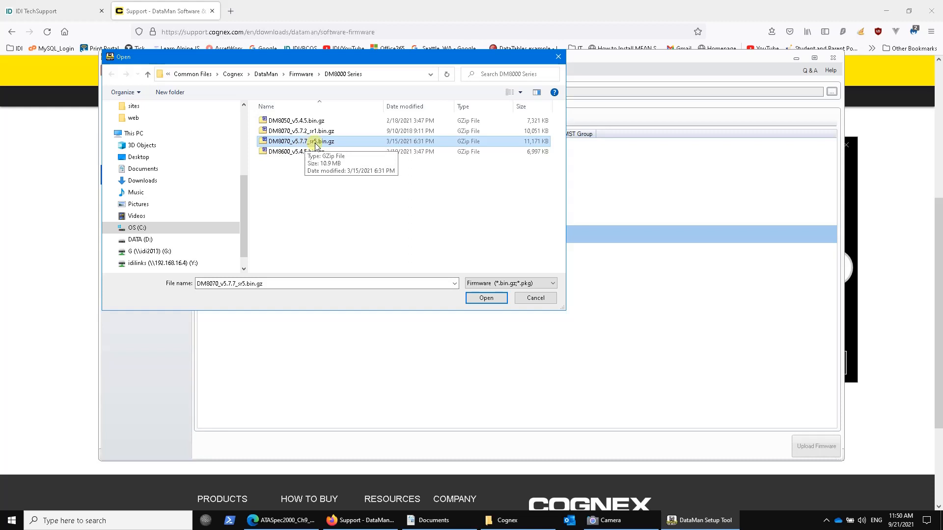
pyautogui.click(536, 298)
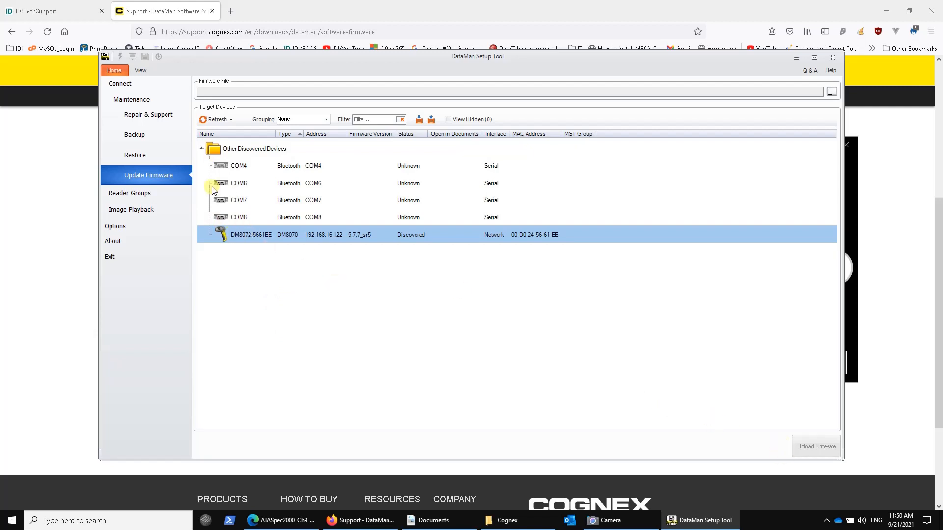
# Connect to the DM8072-5661EE reader from the device list, opening TruCheck Verification.
pyautogui.click(120, 83)
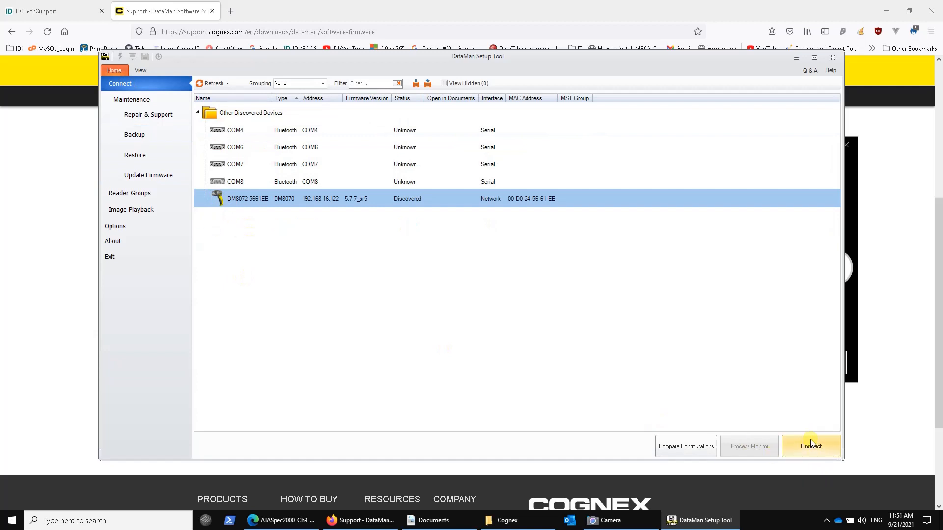
pyautogui.doubleClick(242, 198)
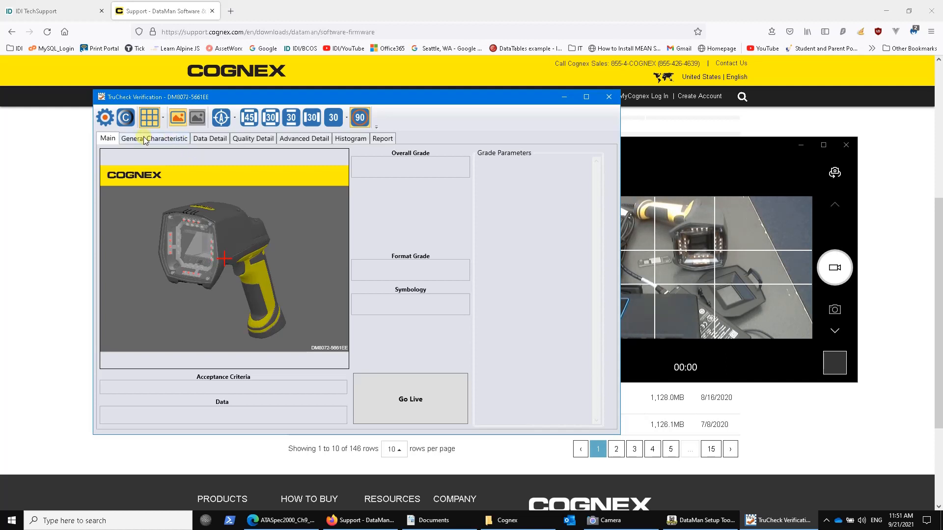
# Review the Histogram, Advanced, Quality, Data, General Characteristic and Report result pages, returning to Main.
pyautogui.click(349, 139)
pyautogui.click(303, 139)
pyautogui.click(253, 138)
pyautogui.click(209, 138)
pyautogui.click(154, 138)
pyautogui.click(106, 138)
pyautogui.click(382, 139)
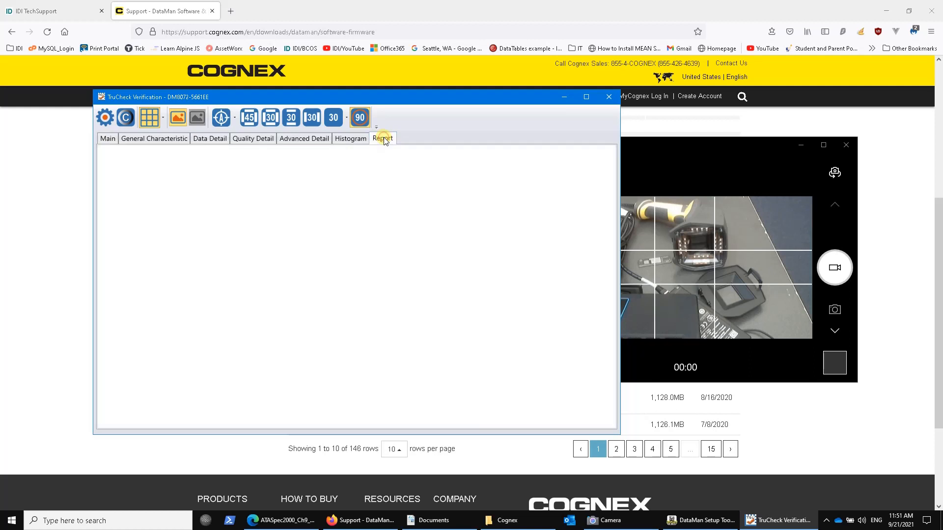
pyautogui.click(107, 139)
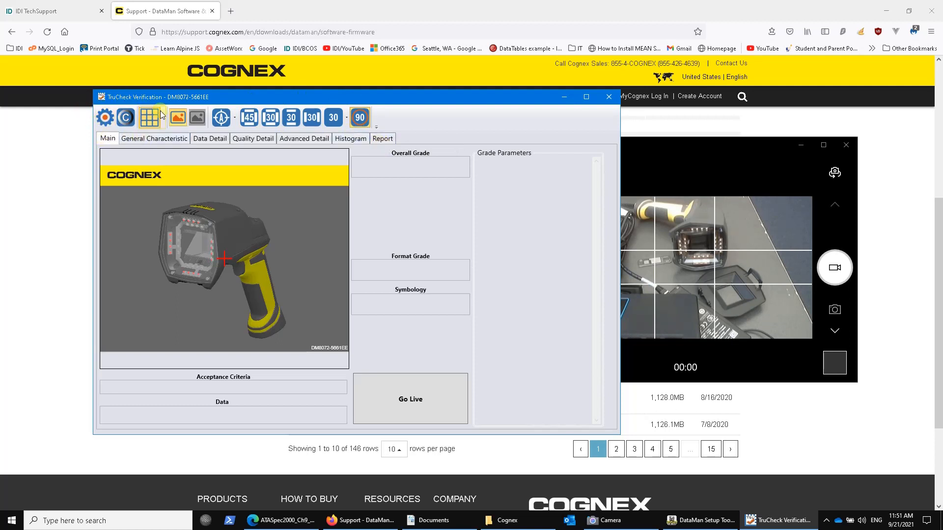
pyautogui.click(105, 117)
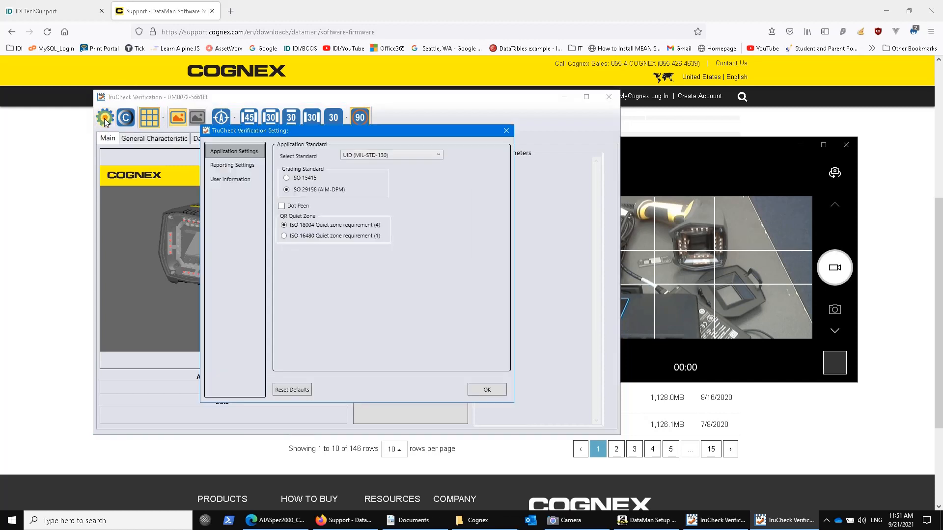
pyautogui.click(407, 155)
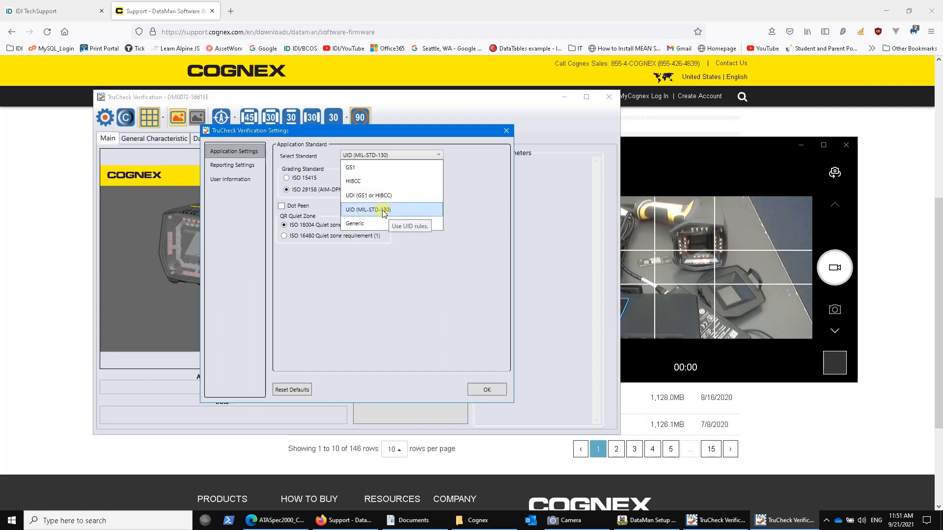
pyautogui.click(374, 169)
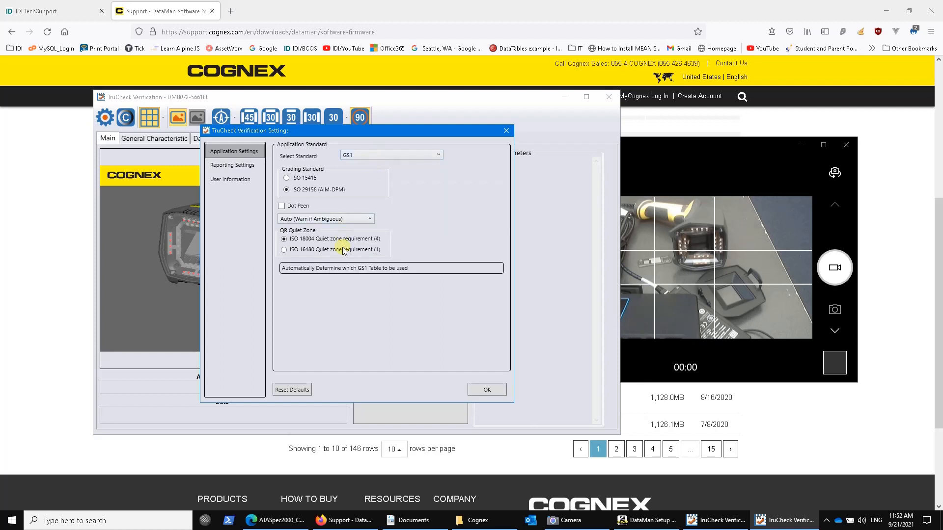
pyautogui.click(405, 155)
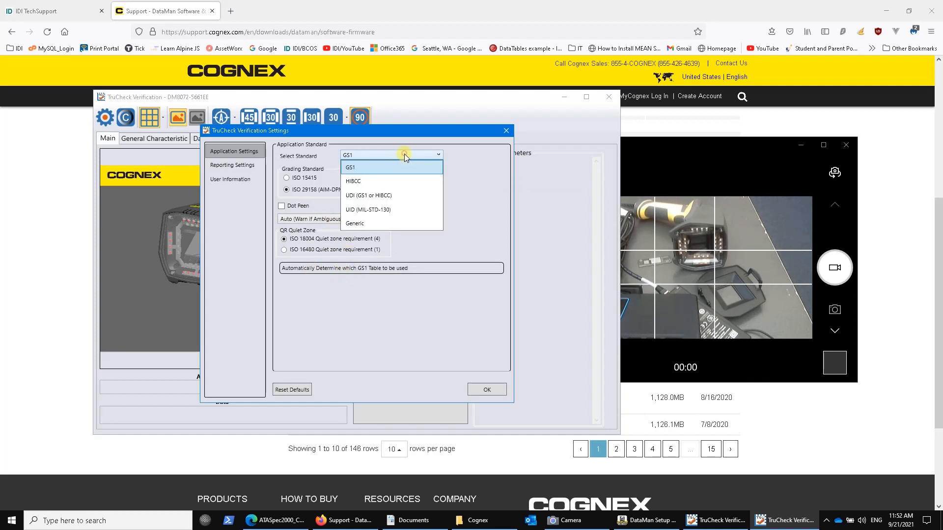
pyautogui.click(393, 211)
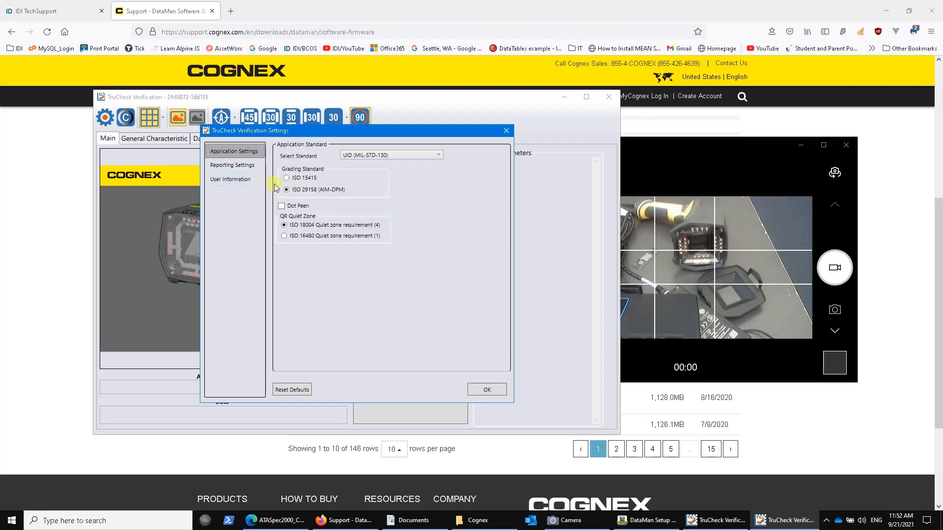
# In Reporting Settings, toggle the Codewords report section on and back off.
pyautogui.click(234, 165)
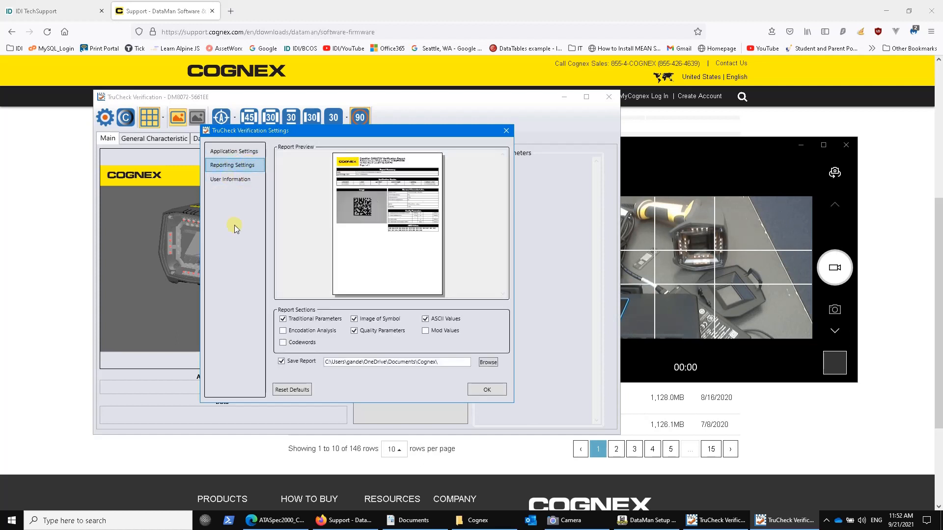
pyautogui.click(283, 342)
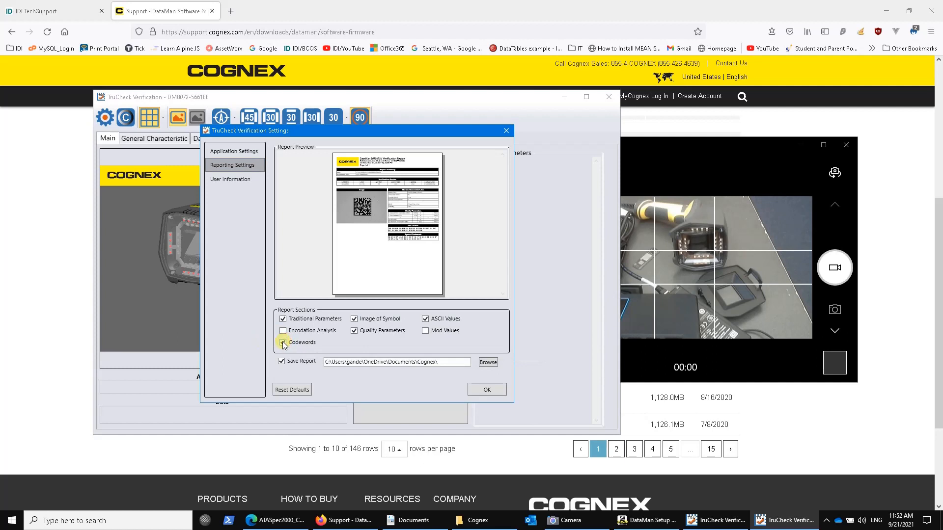
pyautogui.click(283, 342)
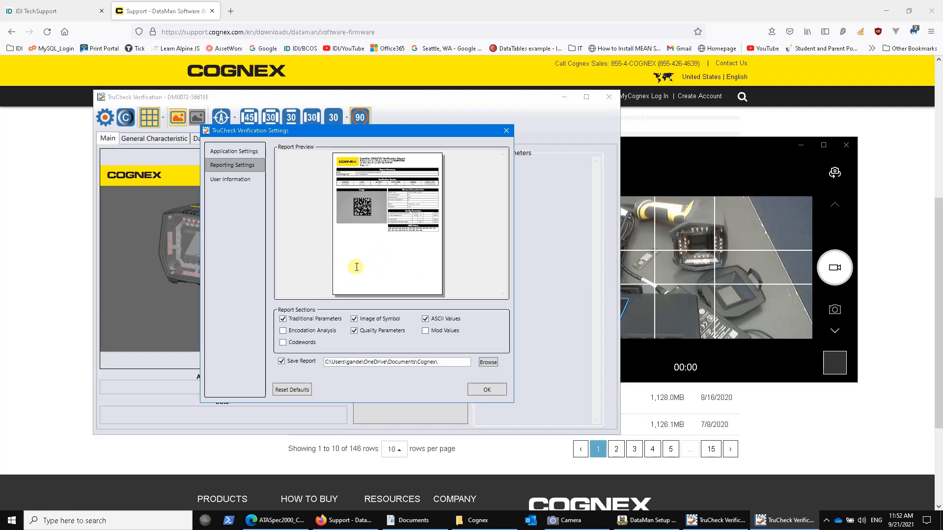
# Review User Information and Application Settings, then accept the settings unchanged.
pyautogui.click(228, 179)
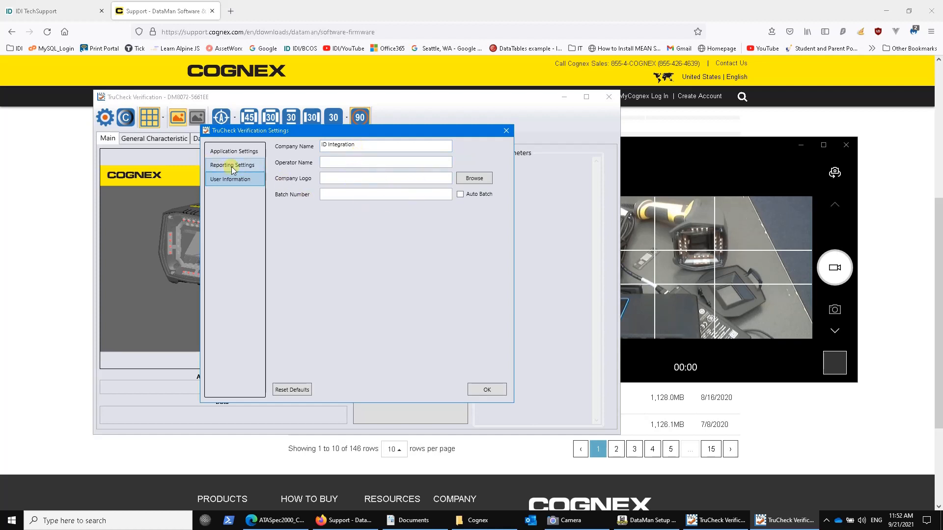
pyautogui.click(233, 151)
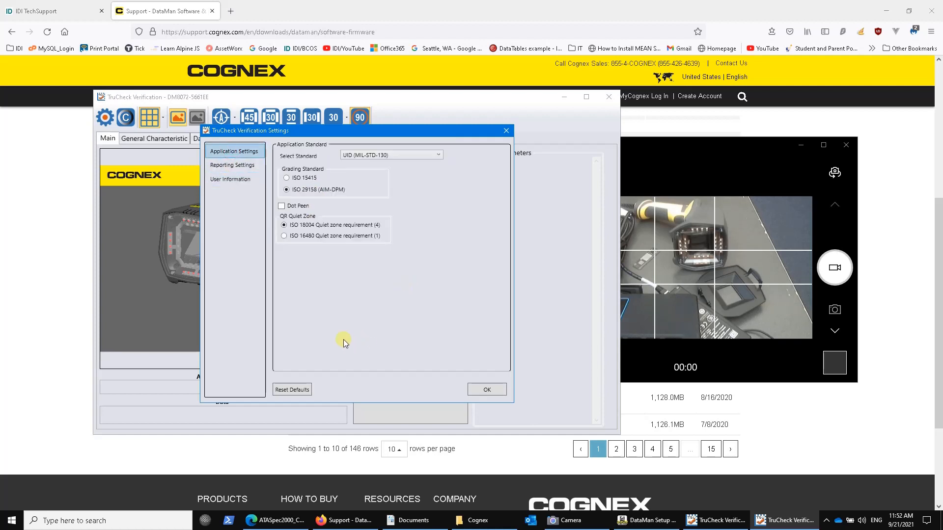
pyautogui.click(243, 167)
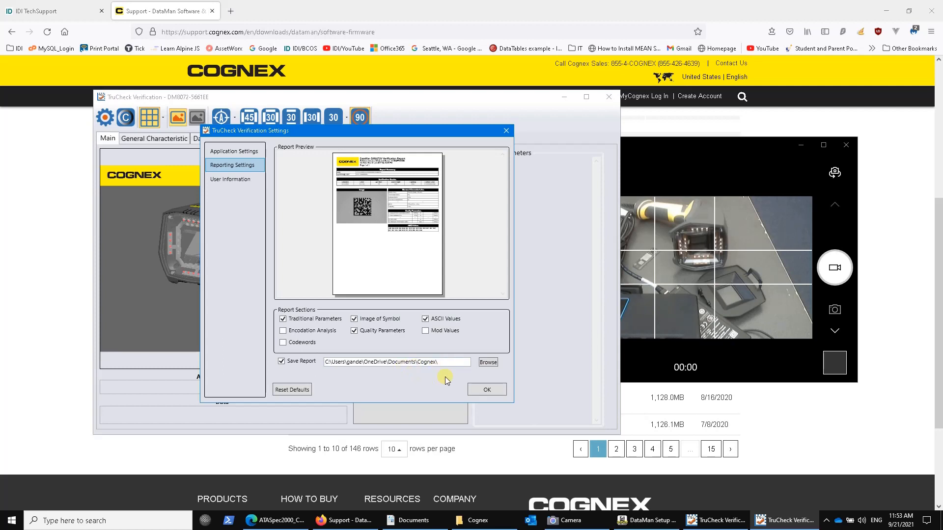
pyautogui.click(483, 390)
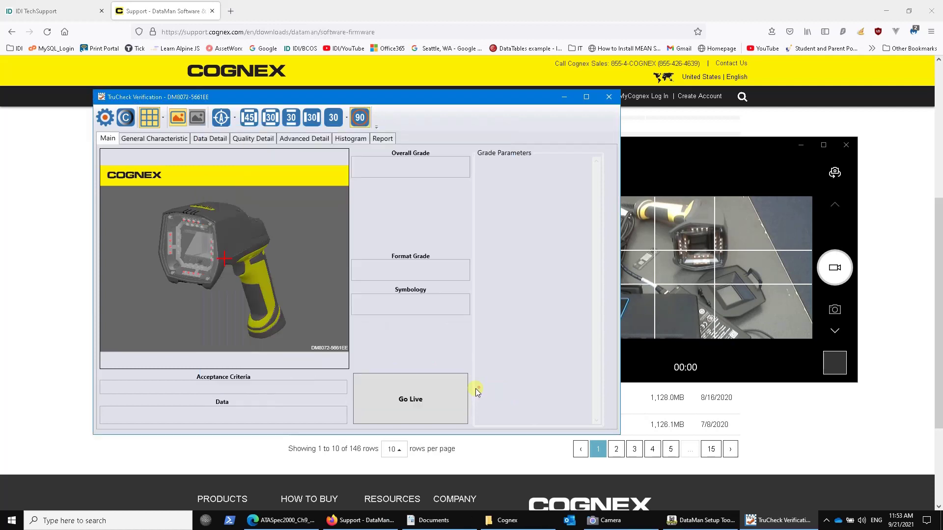
# Bring up the DM8072V calibration and check the master symbol RMax 83 and RMin 8 values.
pyautogui.click(125, 120)
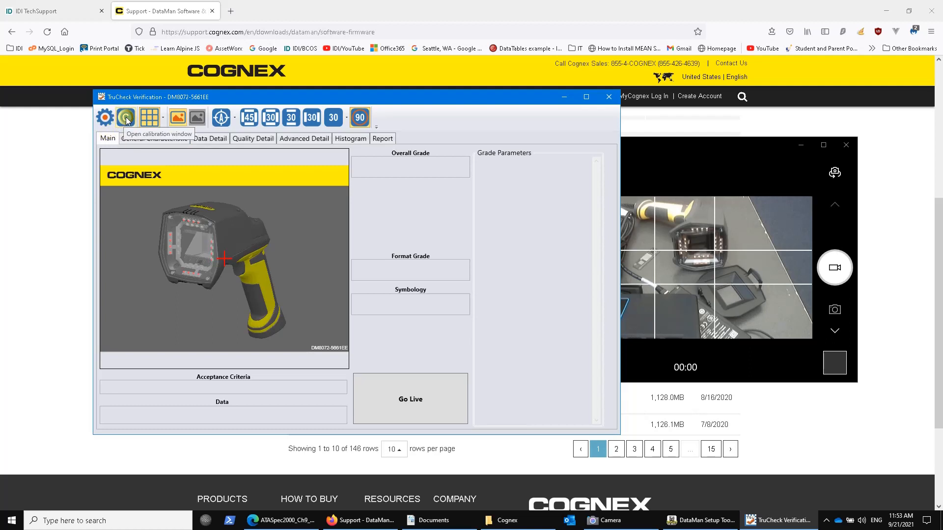
pyautogui.click(125, 119)
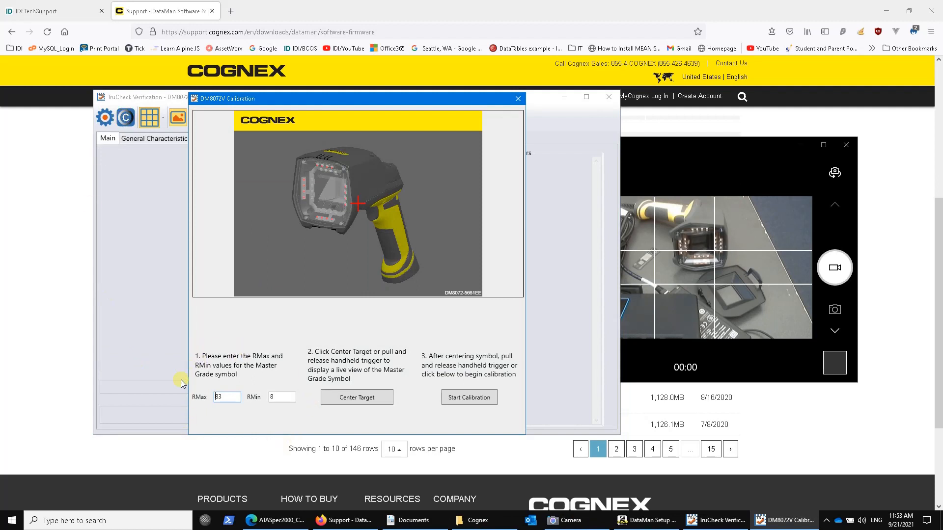
pyautogui.click(695, 251)
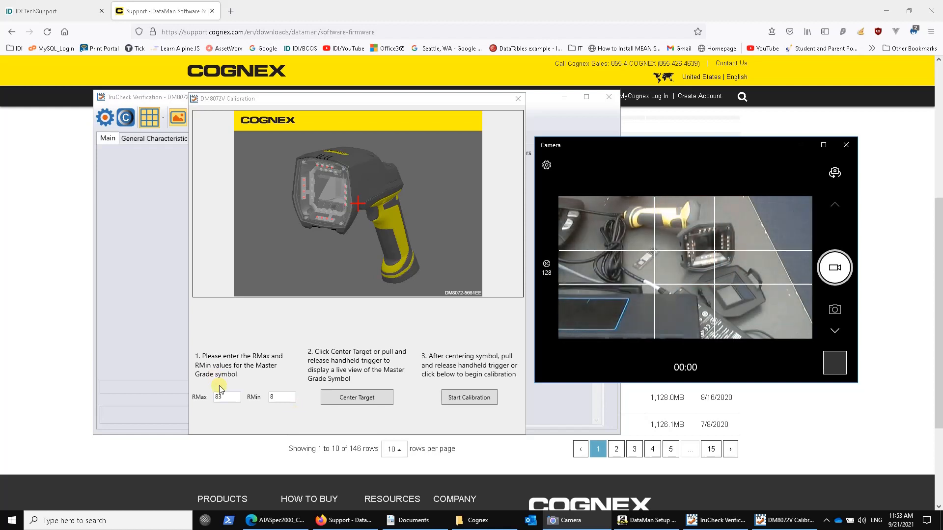
pyautogui.click(230, 398)
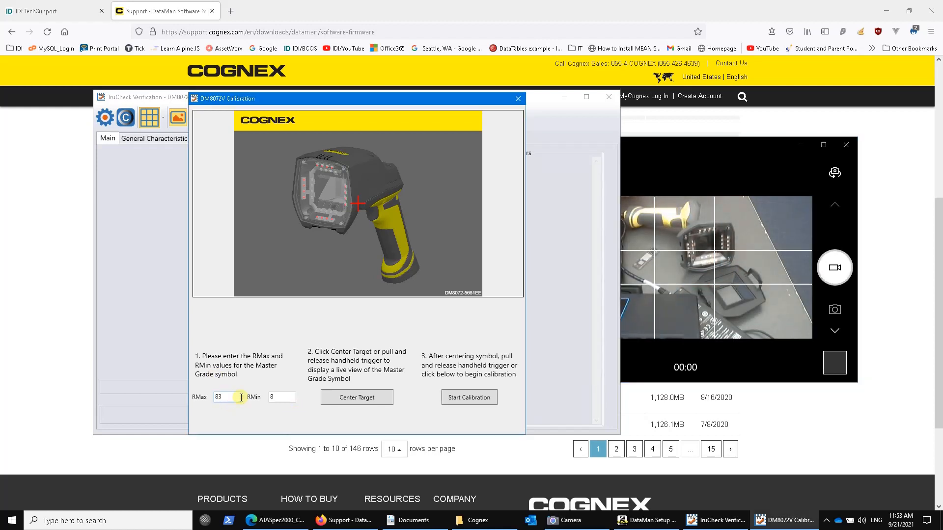
pyautogui.click(280, 398)
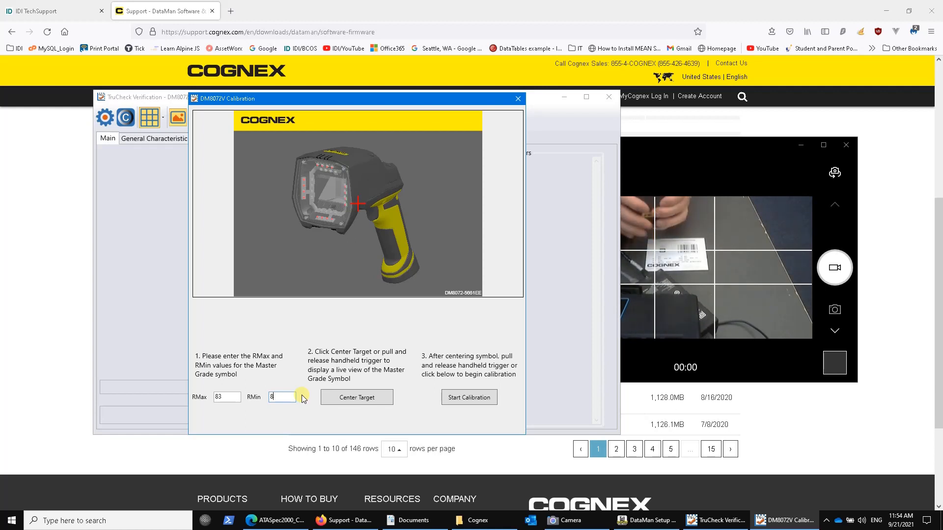
# Run the calibration on the master grade symbol and dismiss the Calibration Complete message.
pyautogui.click(368, 400)
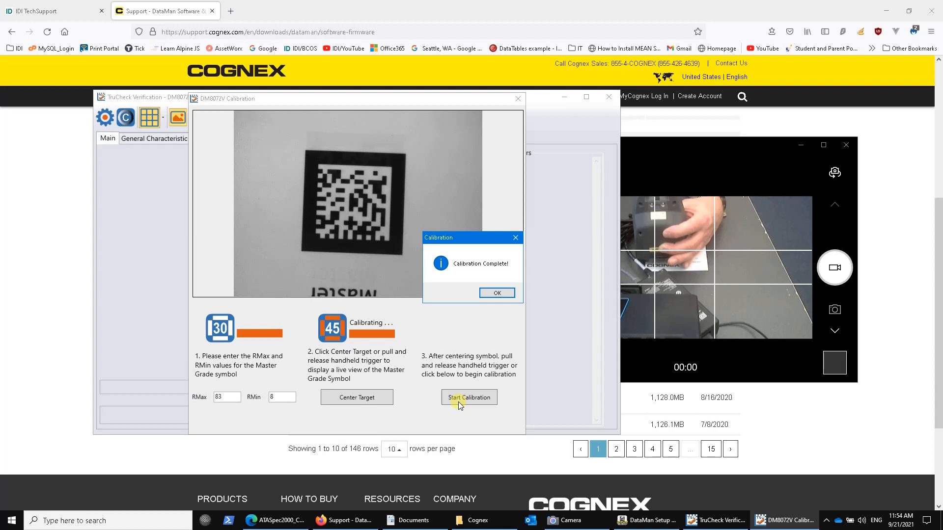
pyautogui.click(498, 294)
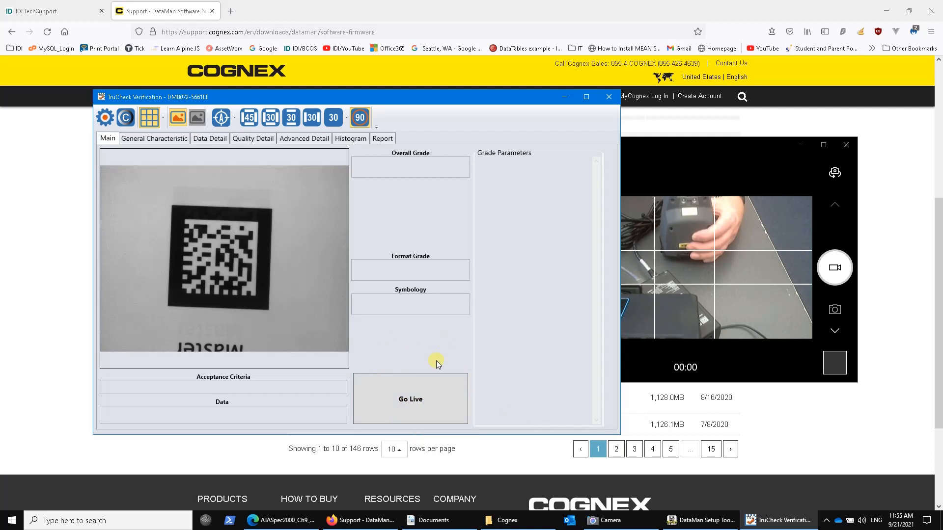
# Start live view and step through 45- and 30-degree lighting before settling on 90-degree diffuse light.
pyautogui.press('Return')
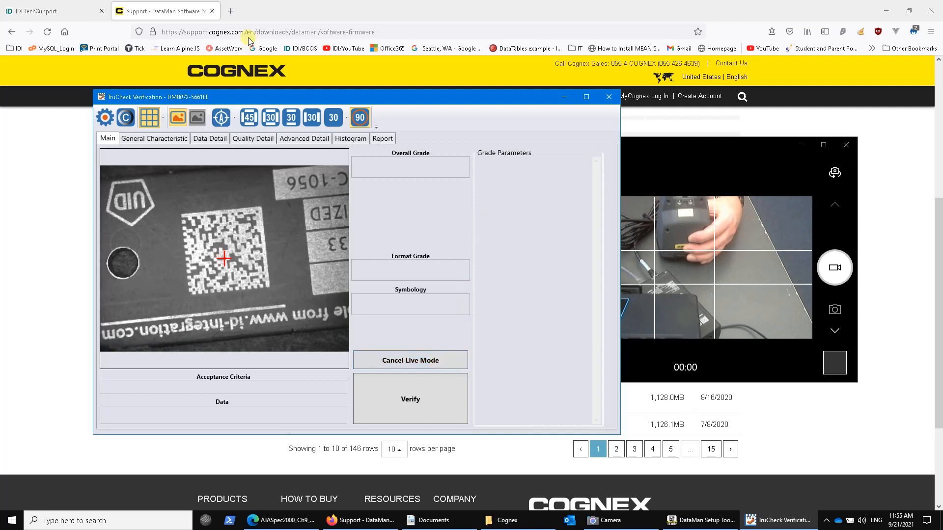
pyautogui.click(249, 117)
pyautogui.click(270, 118)
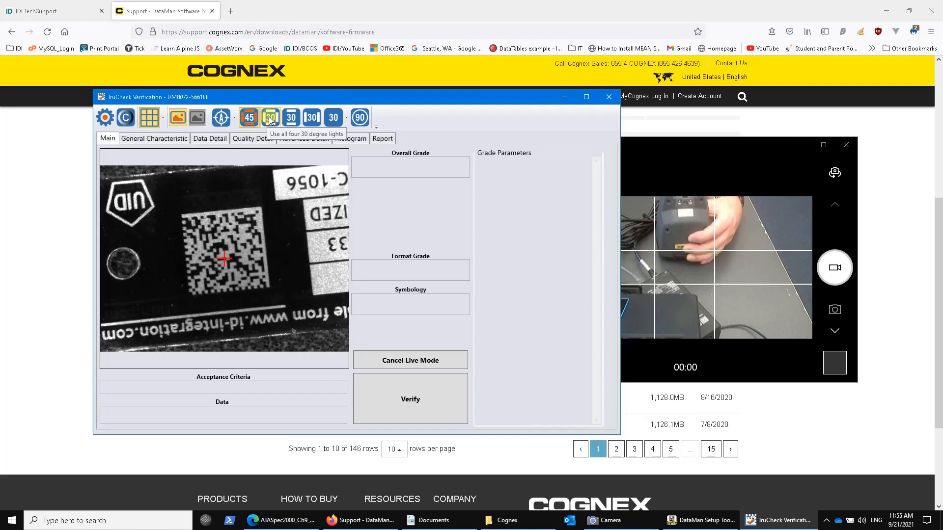
pyautogui.click(315, 118)
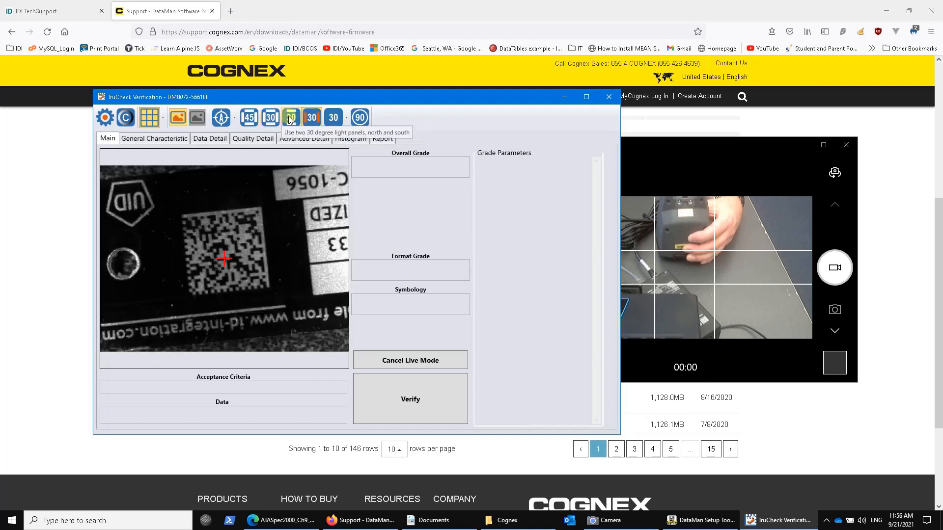
pyautogui.click(311, 118)
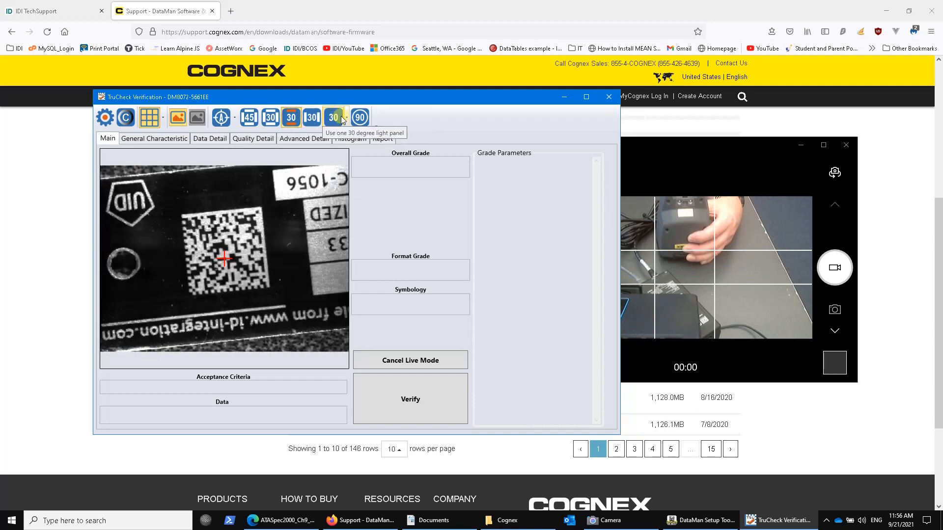
pyautogui.click(361, 118)
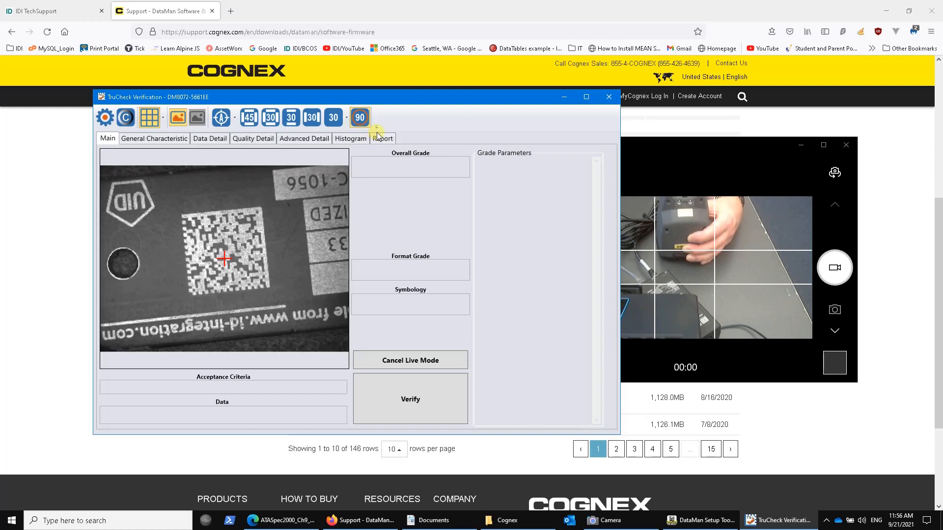
# Grade the live DataMatrix, producing the DM8072V report with ISO 29158 B (3.0) and MIL-STD-130N Pass.
pyautogui.click(441, 408)
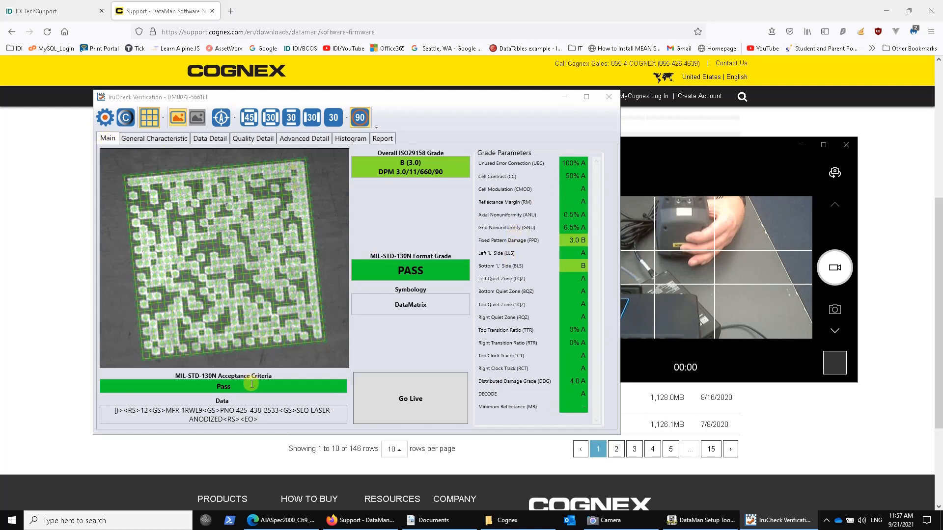
# Show the verification report and highlight the ISO 29158 and MIL-STD-130N grade rows.
pyautogui.click(382, 138)
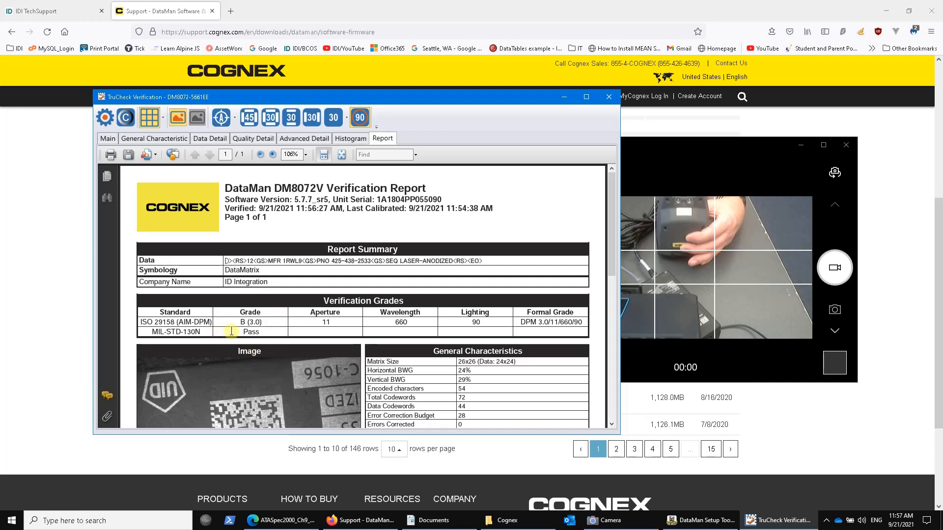
pyautogui.moveTo(241, 332); pyautogui.dragTo(191, 336)
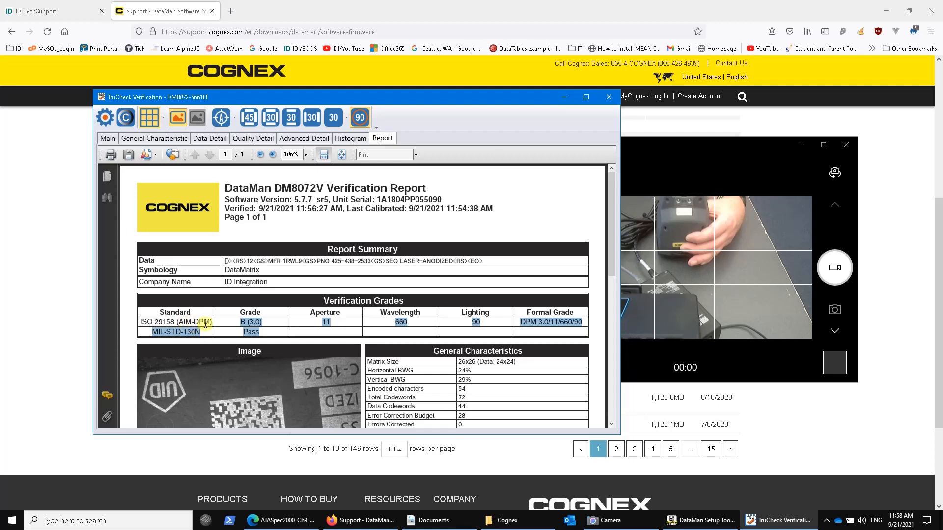
pyautogui.click(491, 322)
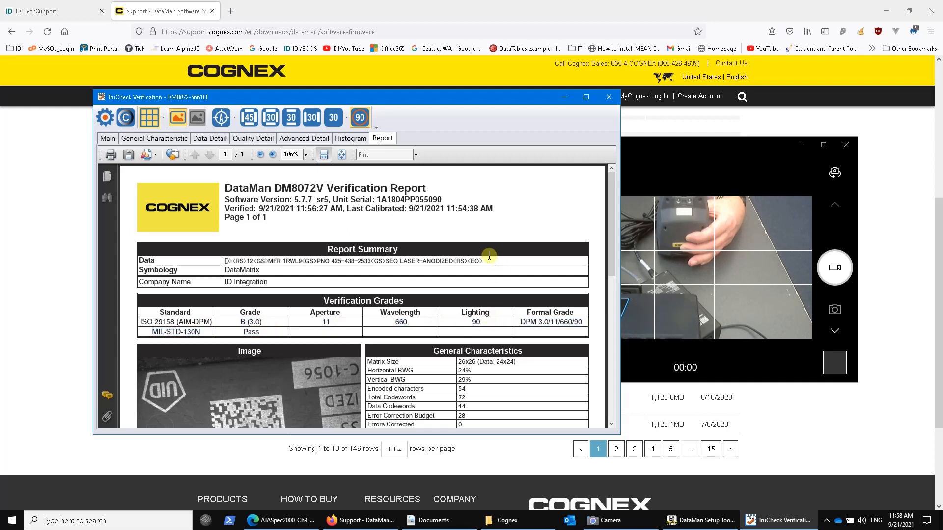
# Highlight the decoded data string and its <RS><EO> trailer in the report.
pyautogui.moveTo(487, 261); pyautogui.dragTo(220, 254)
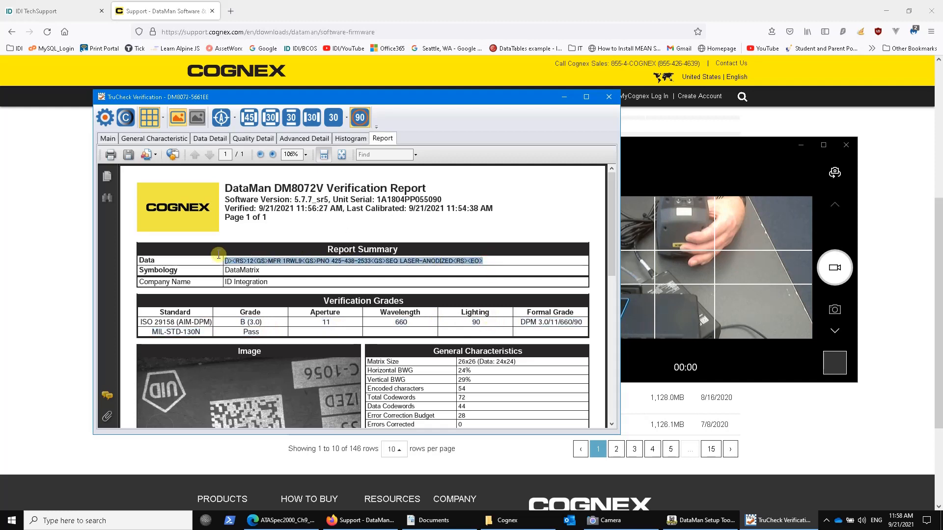
pyautogui.click(469, 262)
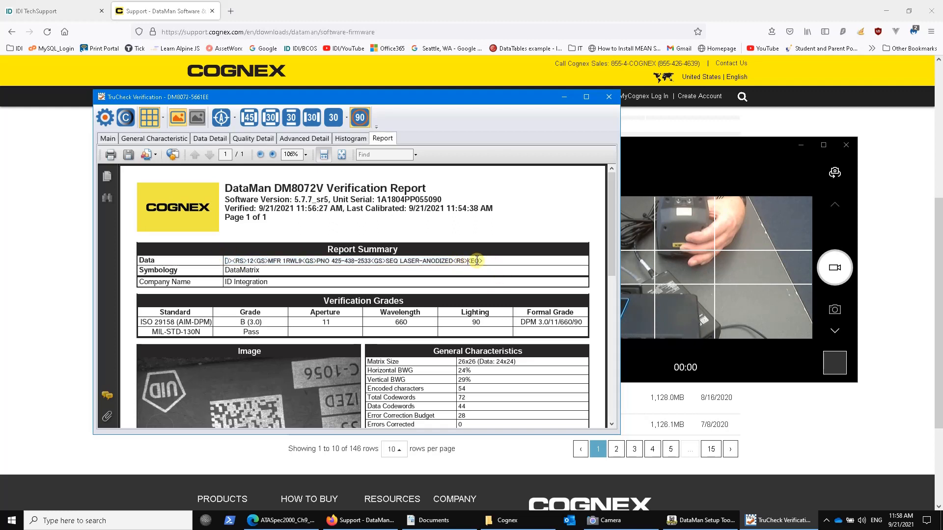
pyautogui.moveTo(487, 261); pyautogui.dragTo(454, 264)
pyautogui.scroll(-2, 390, 288)
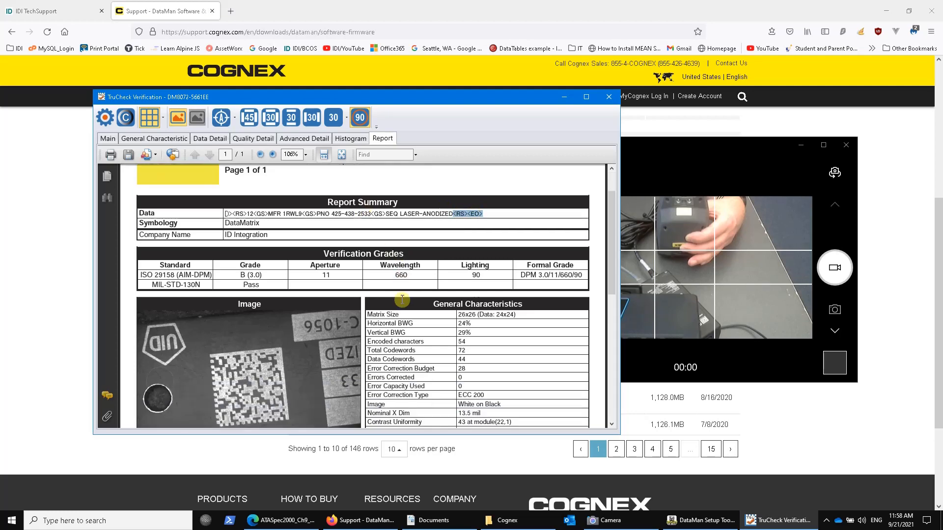
pyautogui.scroll(-3, 402, 299)
pyautogui.scroll(-4, 402, 299)
pyautogui.scroll(-3, 402, 298)
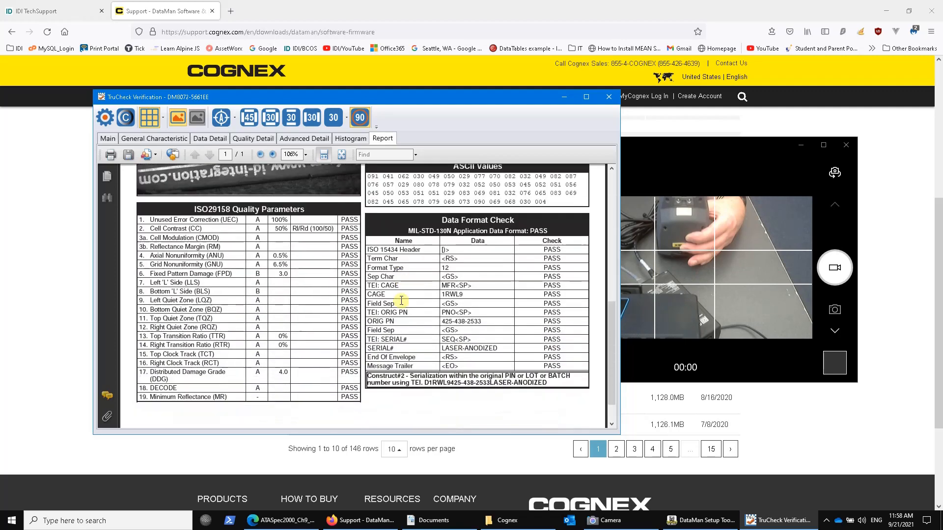
pyautogui.scroll(-1, 322, 316)
pyautogui.scroll(5, 321, 315)
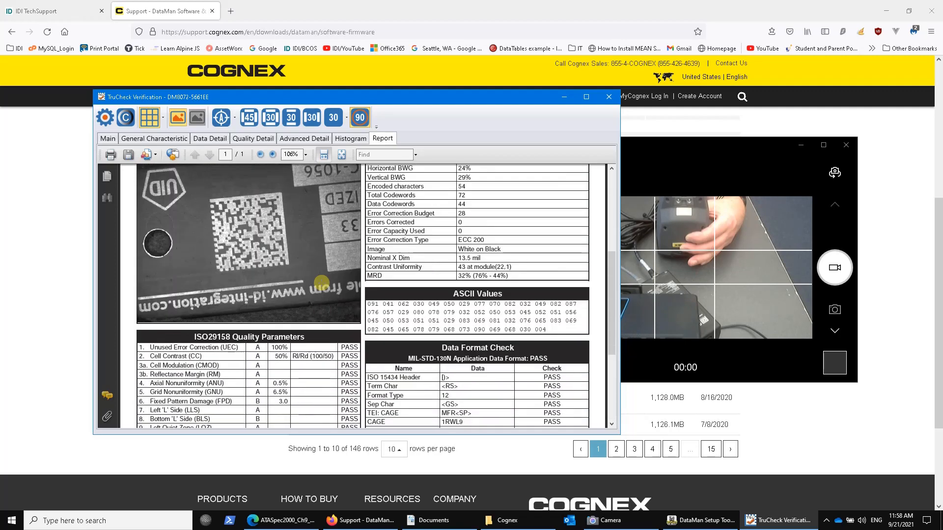
pyautogui.scroll(5, 324, 309)
pyautogui.scroll(3, 329, 300)
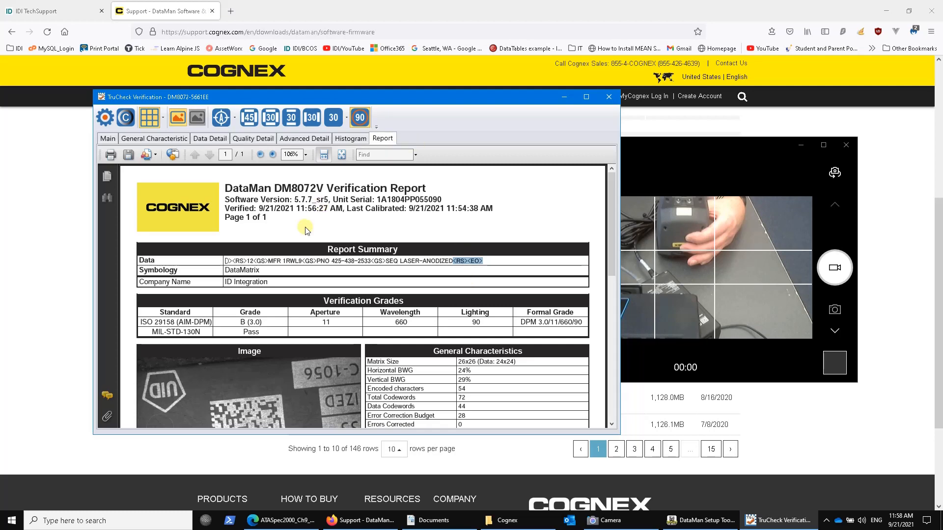
pyautogui.scroll(-4, 314, 269)
pyautogui.scroll(-1, 313, 269)
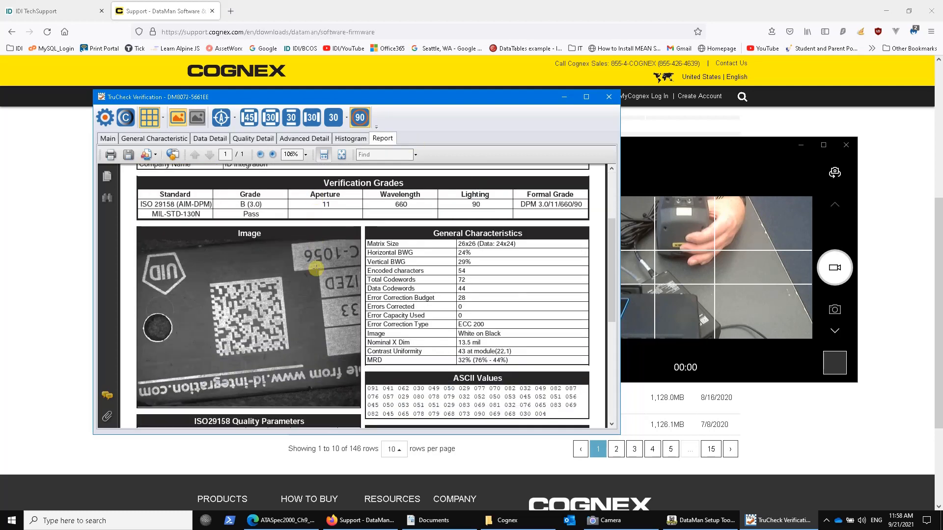
pyautogui.scroll(-5, 312, 268)
pyautogui.scroll(-1, 313, 269)
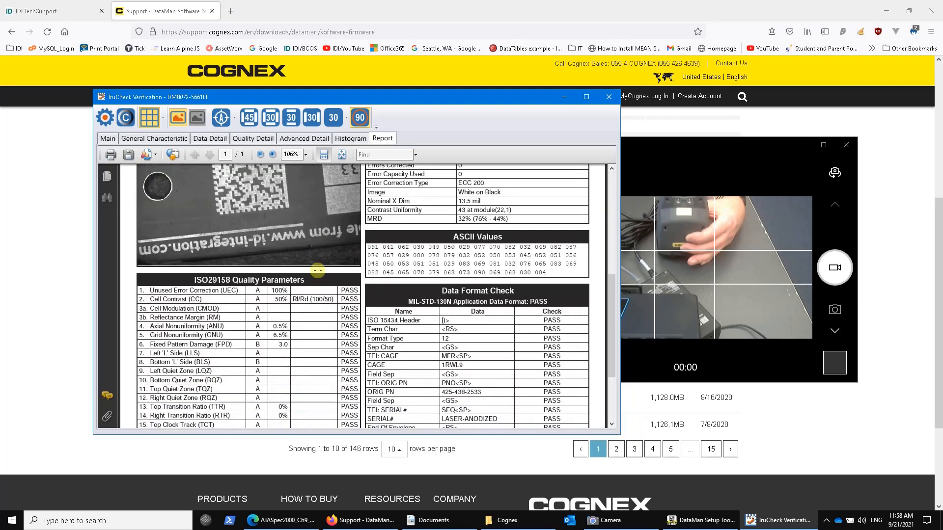
pyautogui.scroll(-3, 317, 271)
pyautogui.scroll(-1, 316, 271)
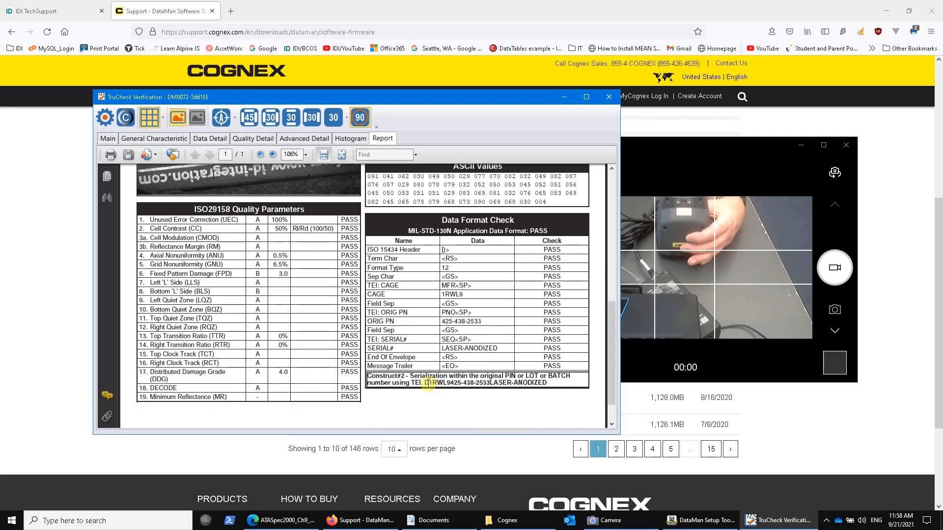
# Highlight the serialized identifier in the Construct#2 line, then return to the Main grading results.
pyautogui.moveTo(425, 383); pyautogui.dragTo(548, 386)
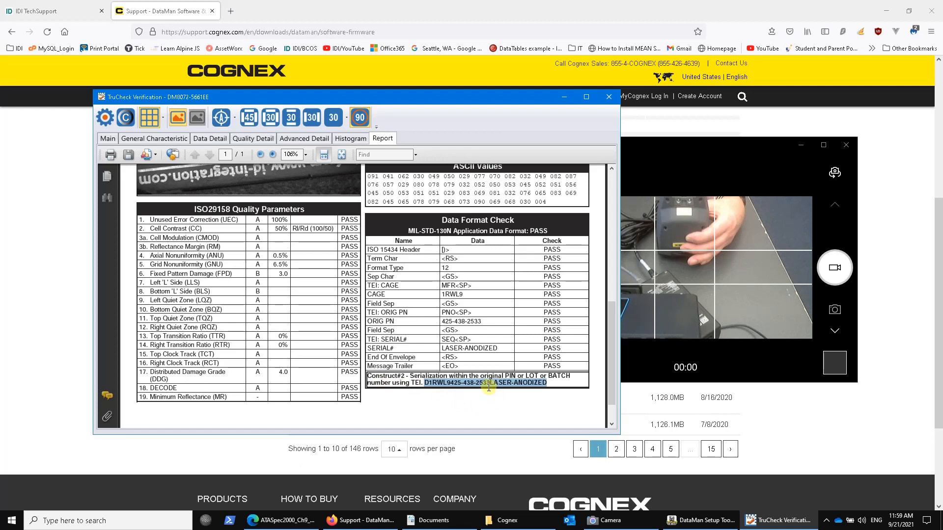
pyautogui.scroll(5, 488, 389)
pyautogui.scroll(3, 488, 376)
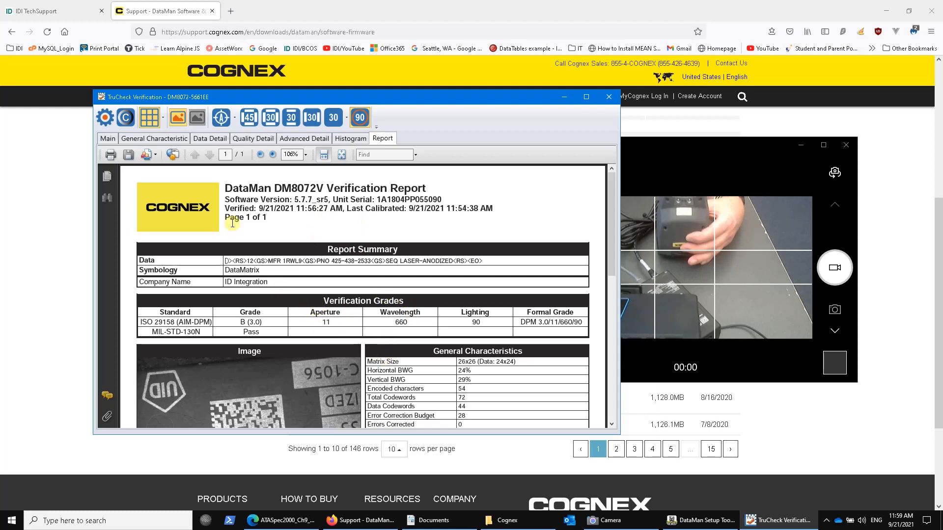
pyautogui.click(107, 138)
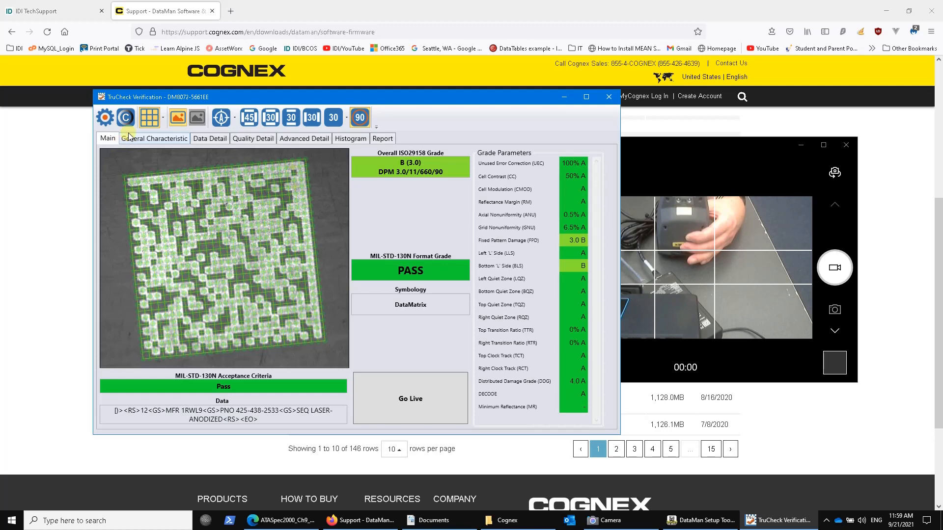
# Close TruCheck and connect DataMan Setup Tool to the discovered DM8072 reader's configuration.
pyautogui.click(609, 98)
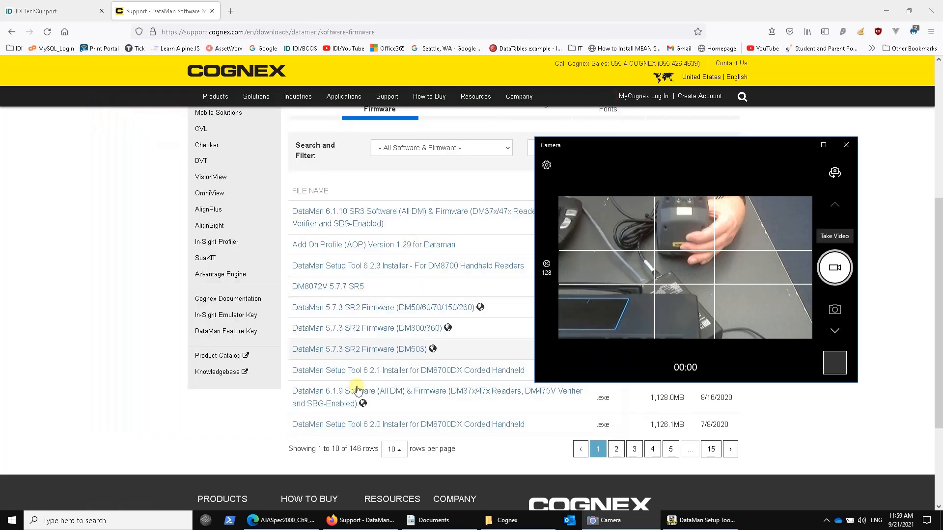
pyautogui.click(696, 520)
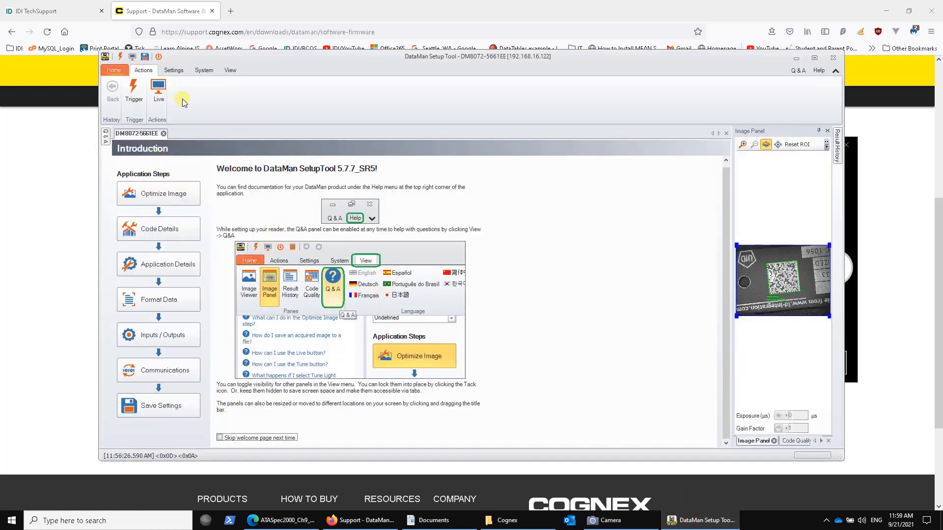
pyautogui.click(114, 69)
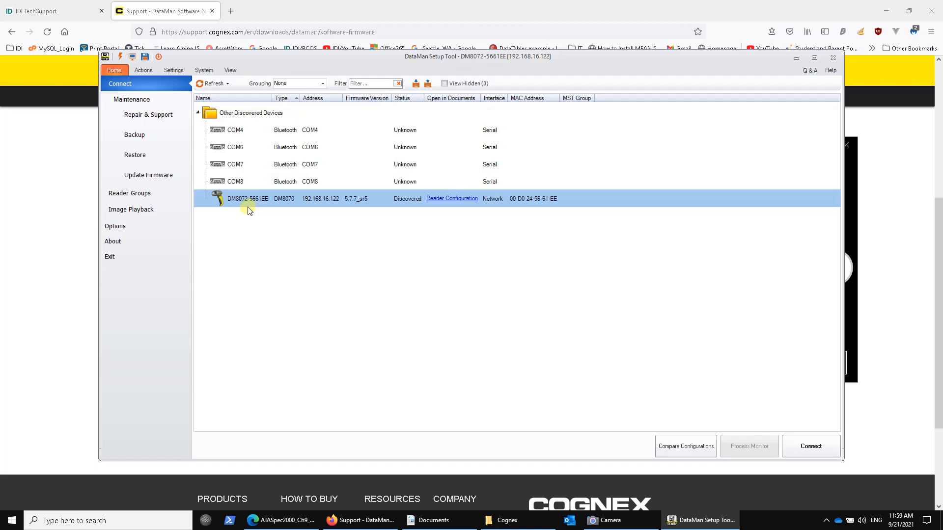
pyautogui.click(466, 201)
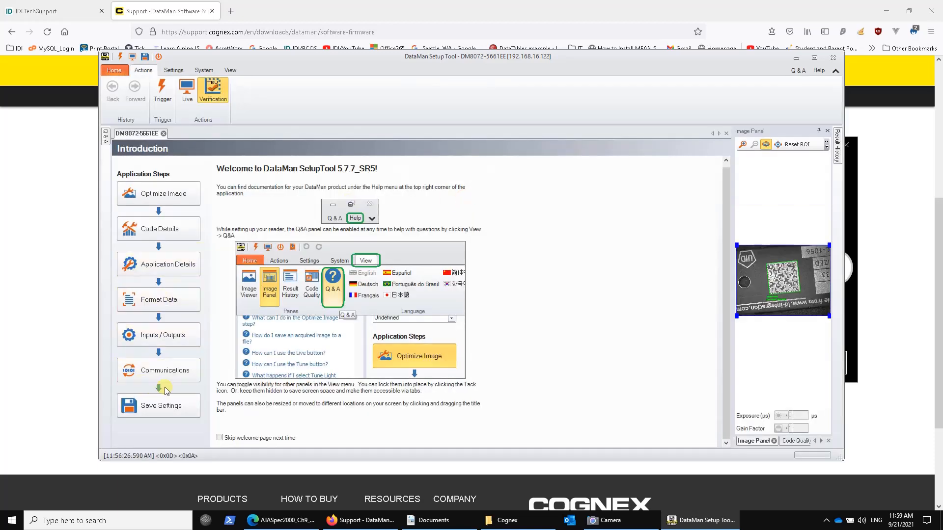
# Switch the reader's Ethernet to static IP 192.168.16.122 and close the session to prompt apply-and-reboot.
pyautogui.click(165, 371)
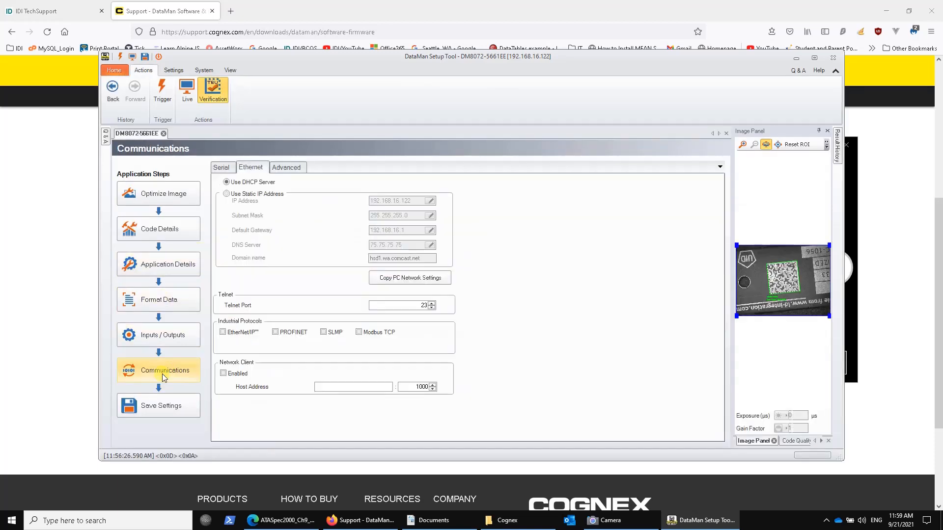
pyautogui.click(227, 193)
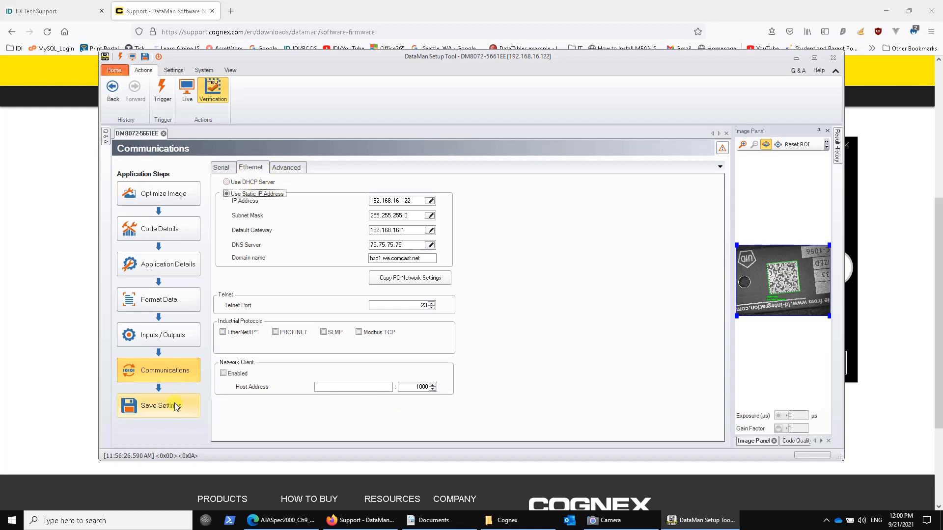
pyautogui.click(164, 134)
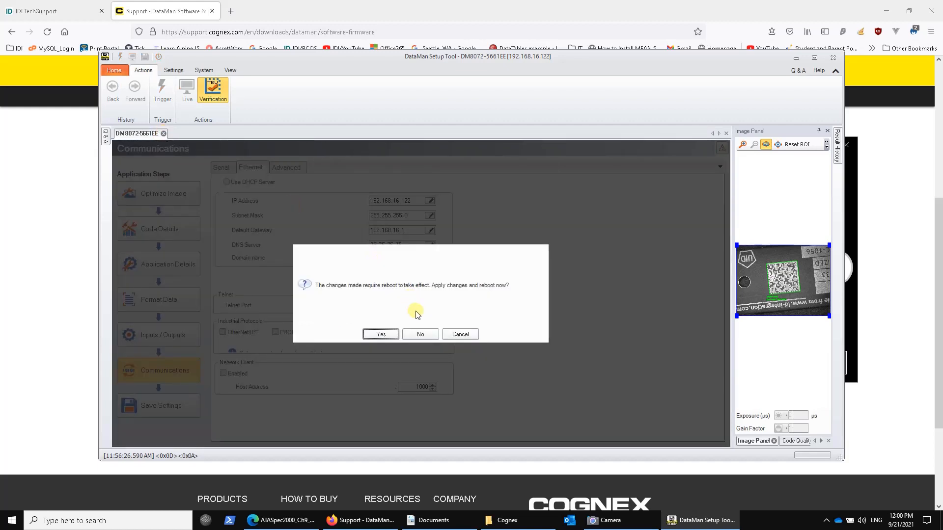